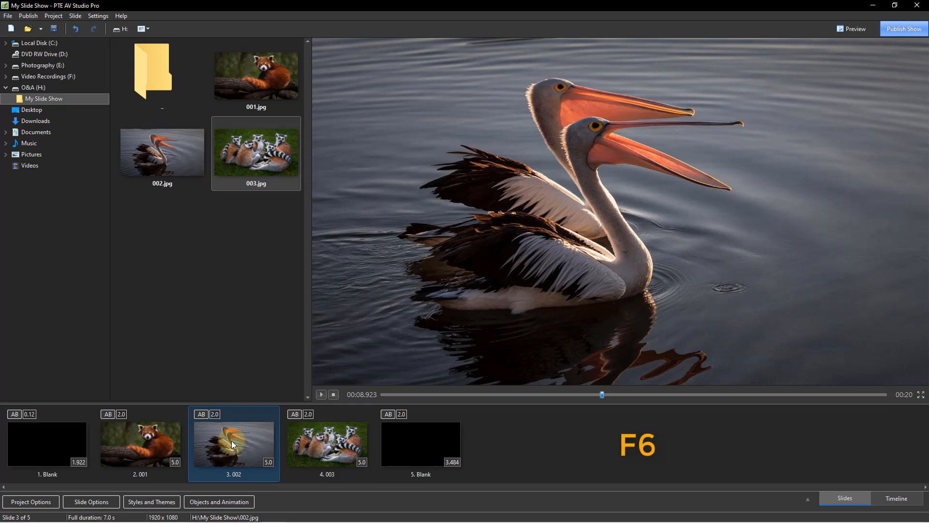
# Switch the slide list between the Timeline and Slides views to compare them
pyautogui.press('F6')
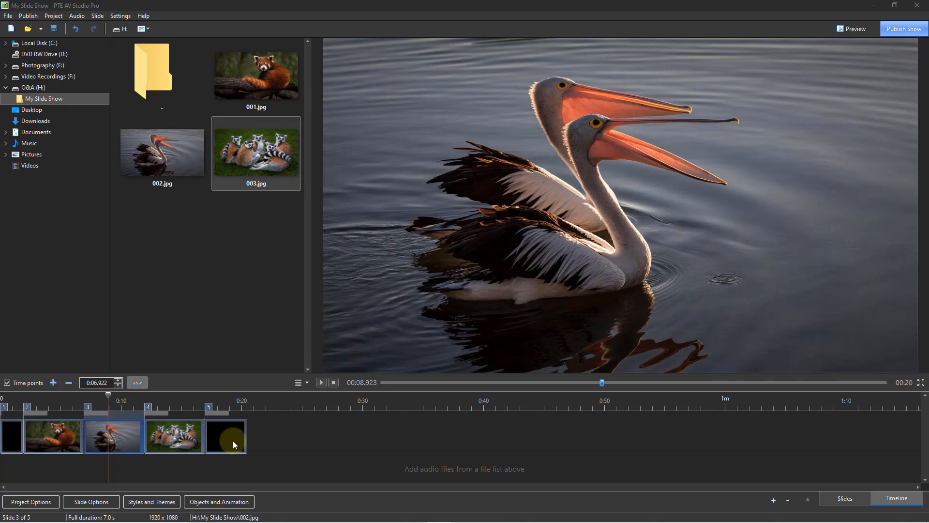
pyautogui.press('F6')
pyautogui.press('F6')
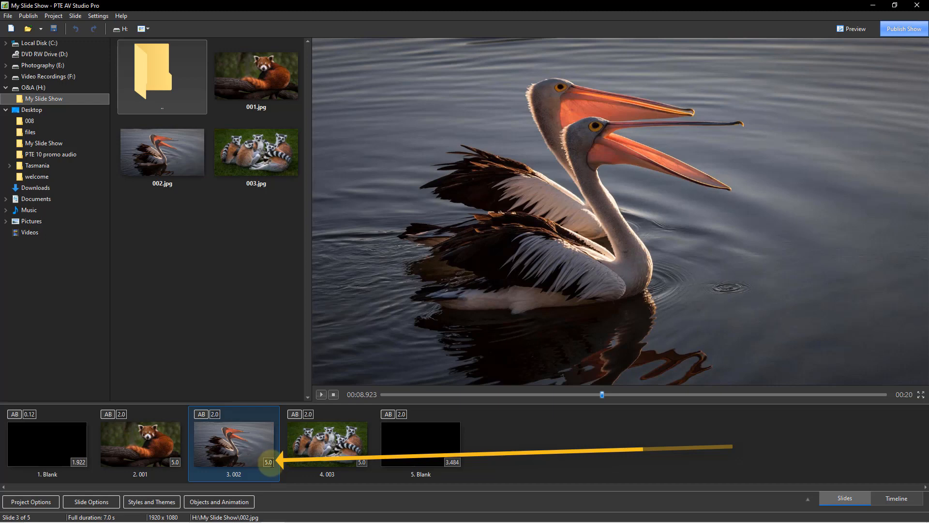
# Set the duration of slide 3 (002) to 8 seconds and open the slide in the Objects and Animation editor
pyautogui.click(268, 461)
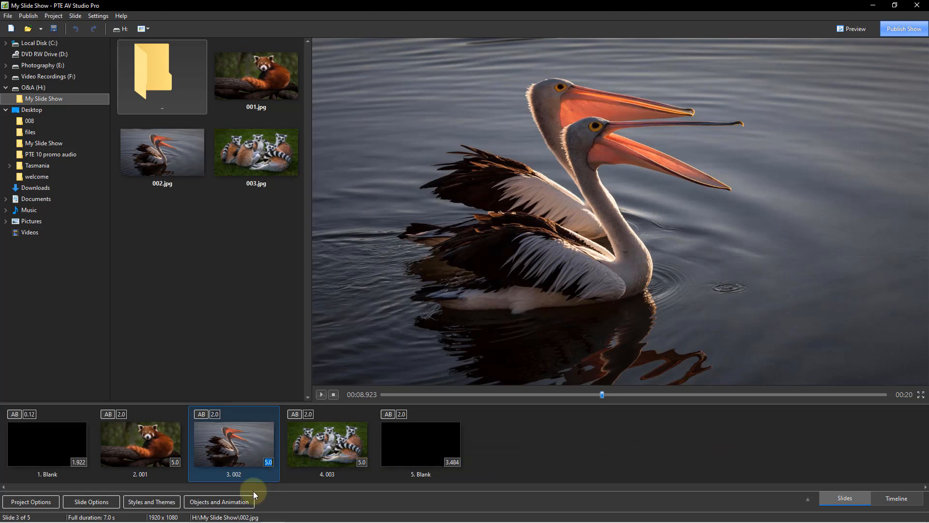
pyautogui.write('8')
pyautogui.press('Tab')
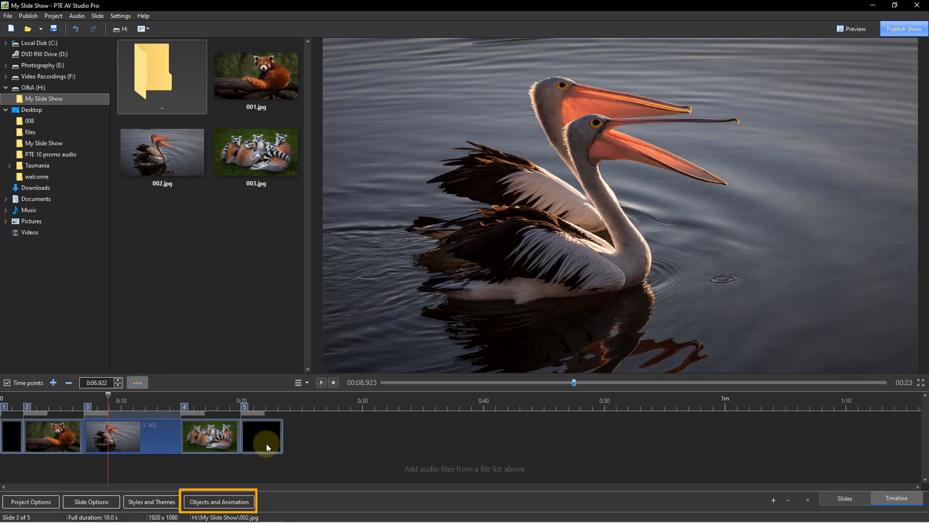
pyautogui.click(221, 503)
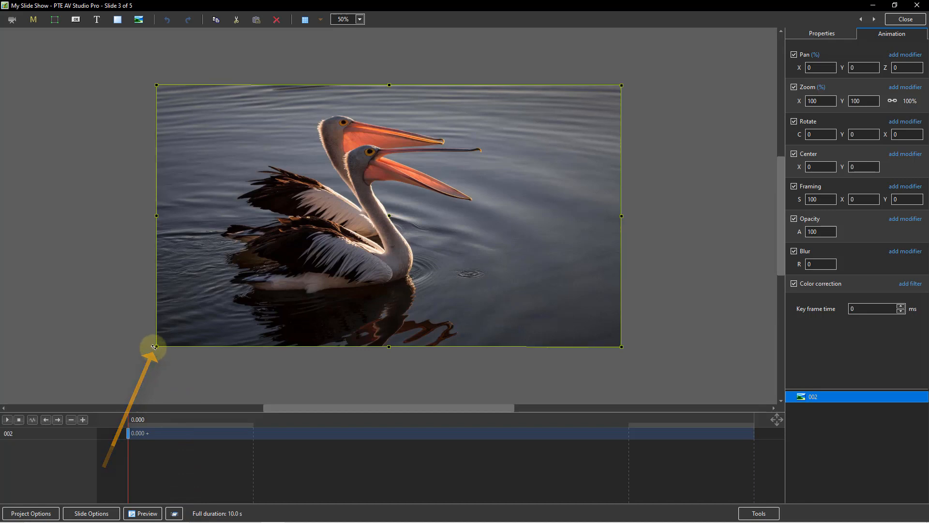
# Try shrinking the picture to about 39% and 31% zoom, returning it to 100% each time
pyautogui.moveTo(154, 347)
pyautogui.mouseDown()
pyautogui.moveTo(215, 315)
pyautogui.moveTo(295, 252)
pyautogui.moveTo(285, 273)
pyautogui.mouseUp()
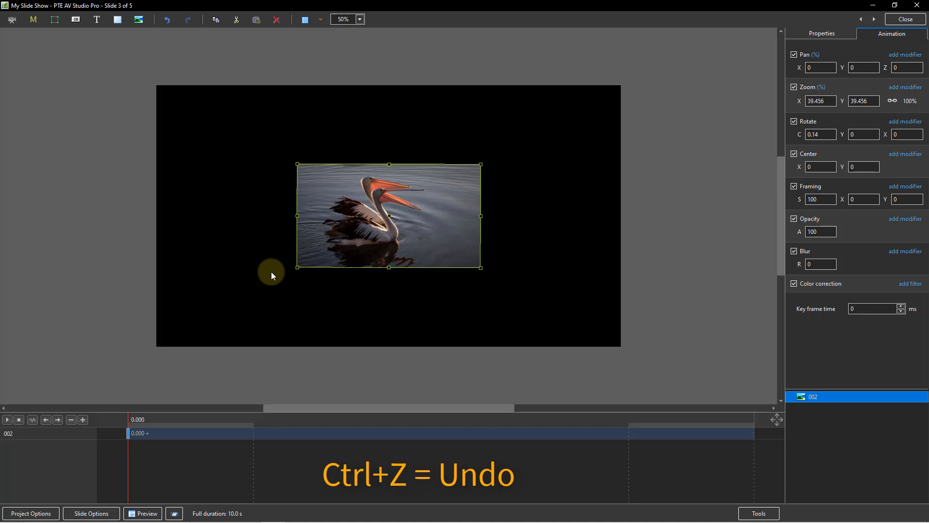
pyautogui.hotkey('ctrl', 'z')
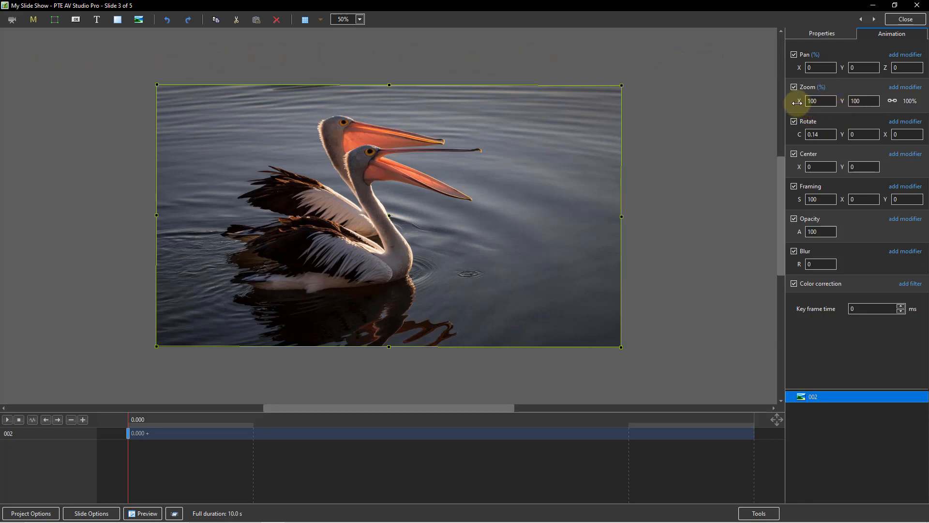
pyautogui.moveTo(797, 102); pyautogui.dragTo(767, 103)
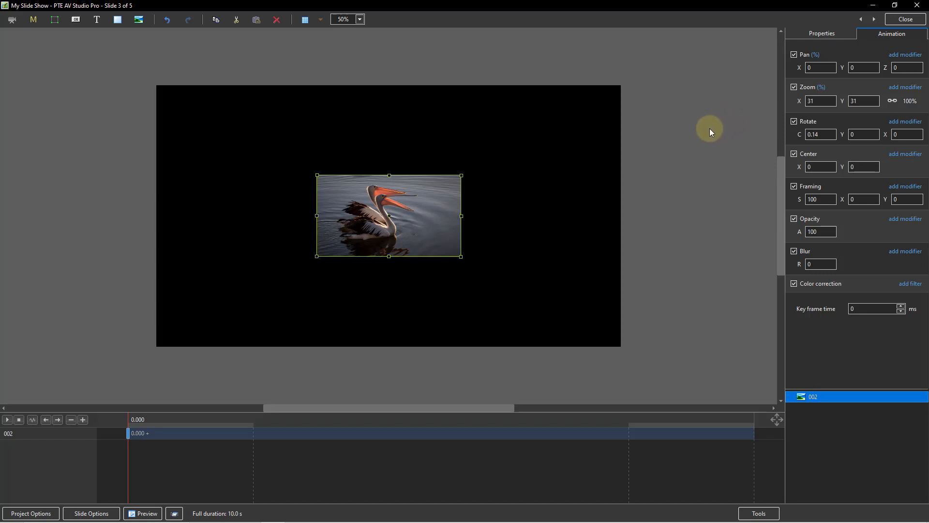
pyautogui.doubleClick(797, 100)
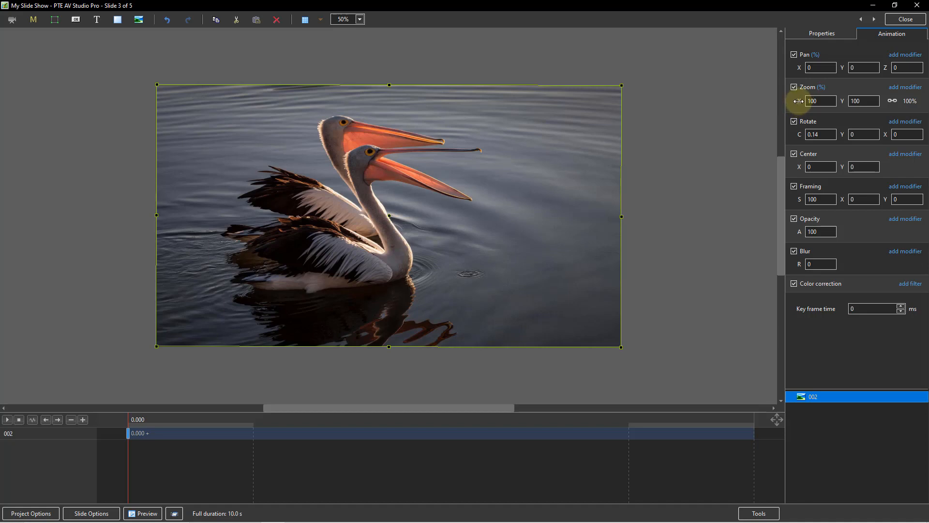
# Scale picture 002 to 31% zoom and set its C rotation to -7 at the first key frame
pyautogui.moveTo(794, 102); pyautogui.dragTo(765, 107)
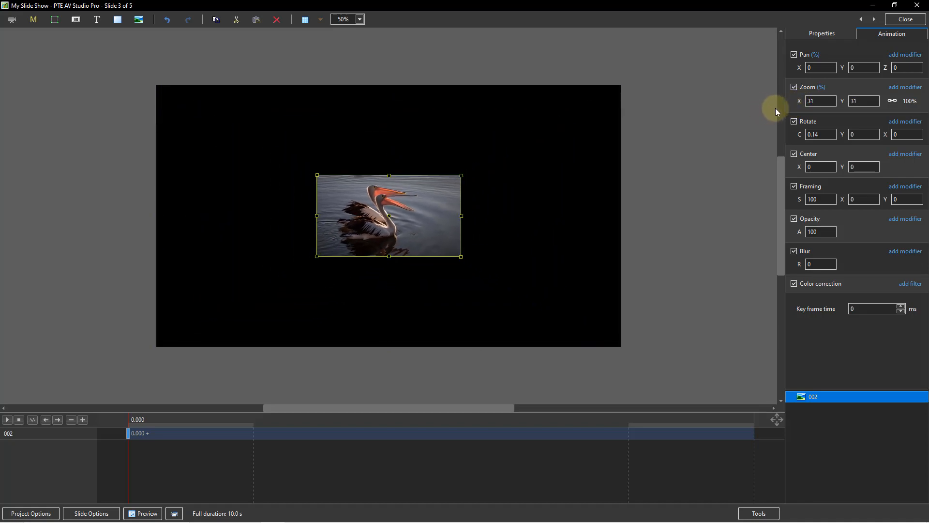
pyautogui.doubleClick(800, 133)
pyautogui.click(820, 135)
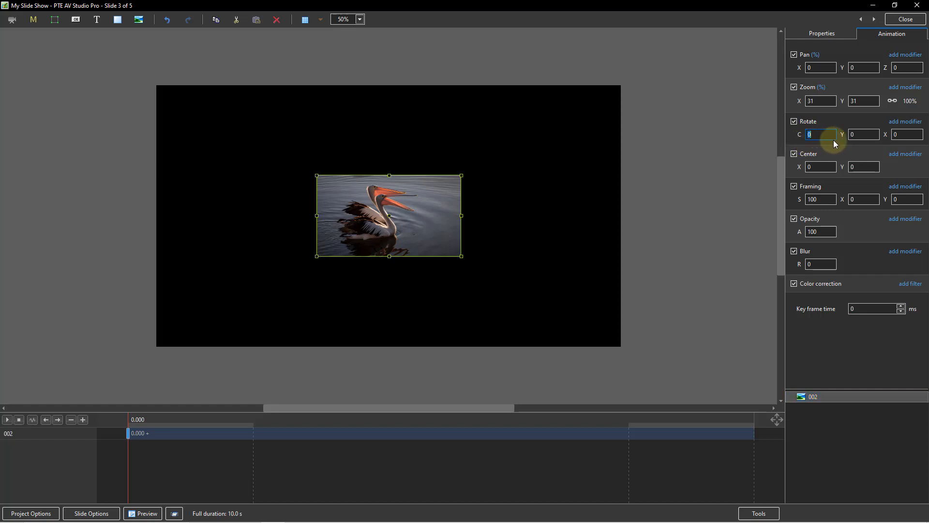
pyautogui.write('-2')
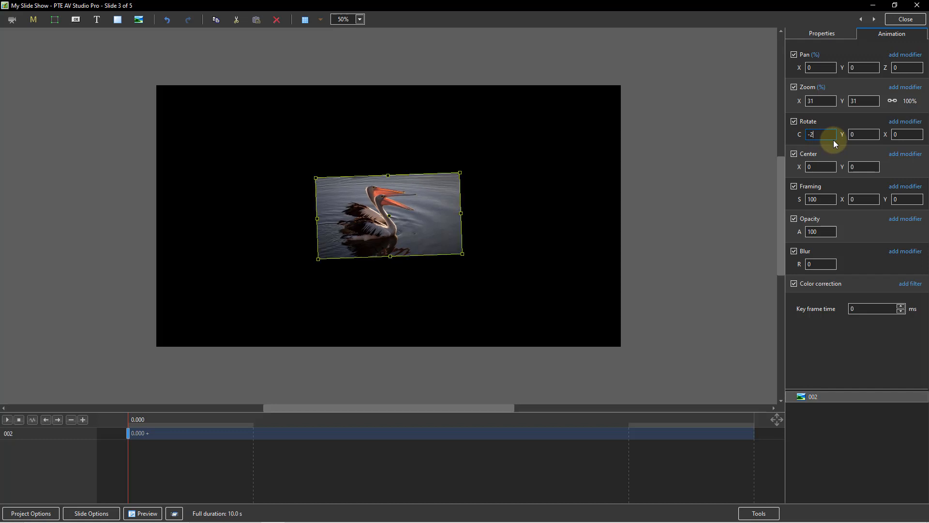
pyautogui.press('Down')
pyautogui.press('Down')
pyautogui.press('Down')
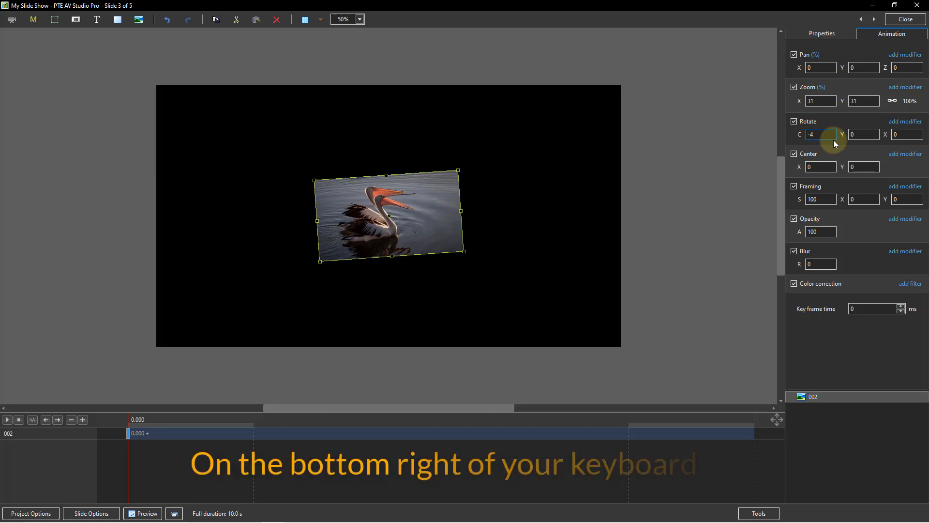
pyautogui.press('Down')
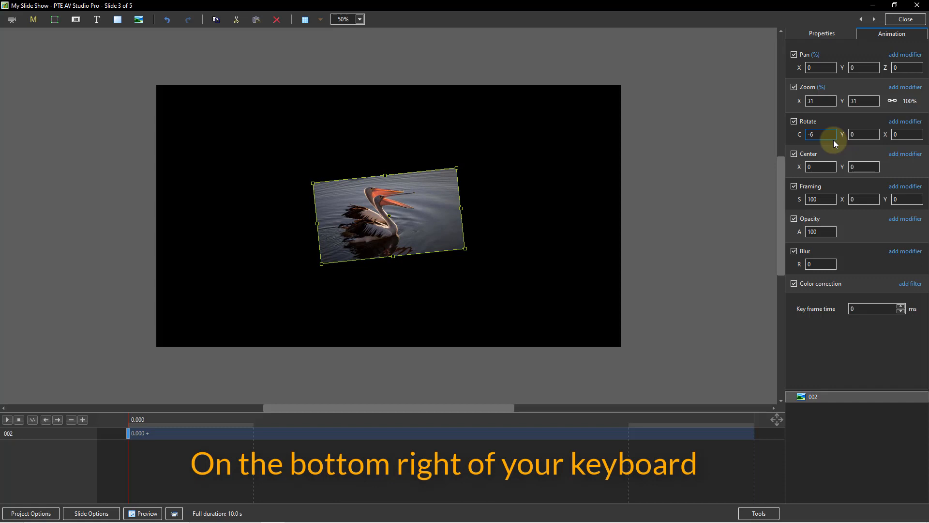
pyautogui.press('Down')
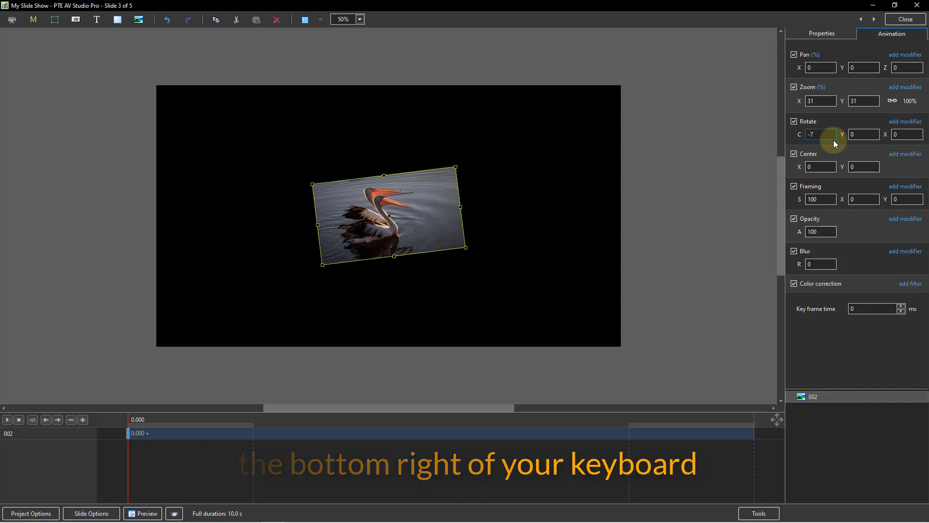
pyautogui.press('Return')
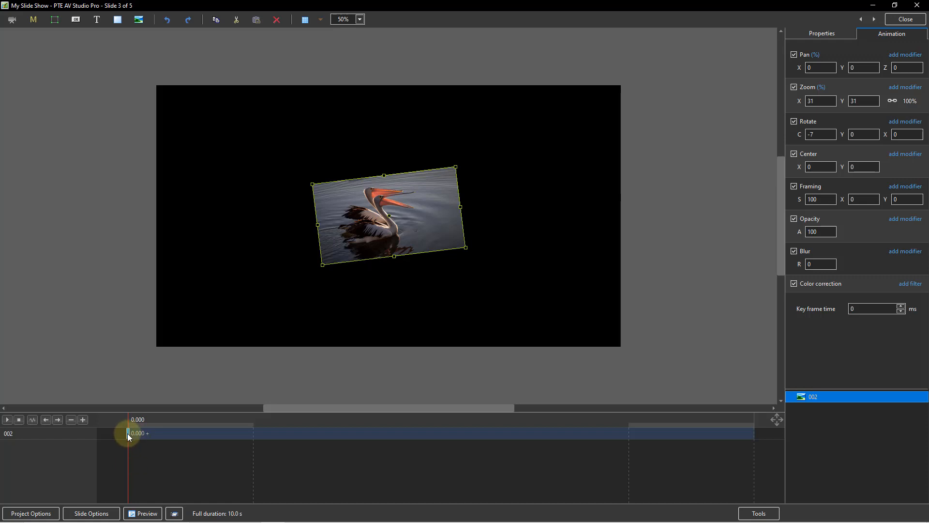
# Try moving the first key frame to 3000 ms and return it to the start of the slide
pyautogui.click(128, 434)
pyautogui.moveTo(130, 433); pyautogui.dragTo(318, 448)
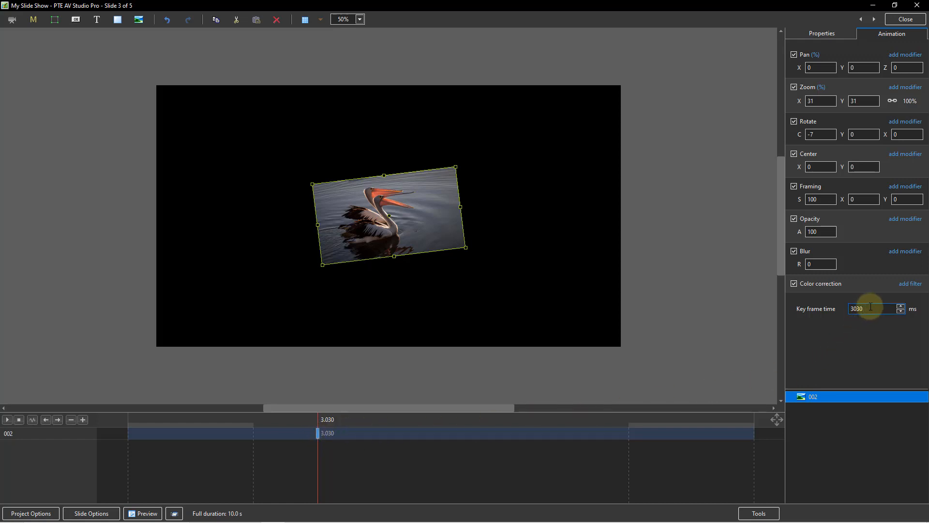
pyautogui.moveTo(867, 308); pyautogui.dragTo(851, 308)
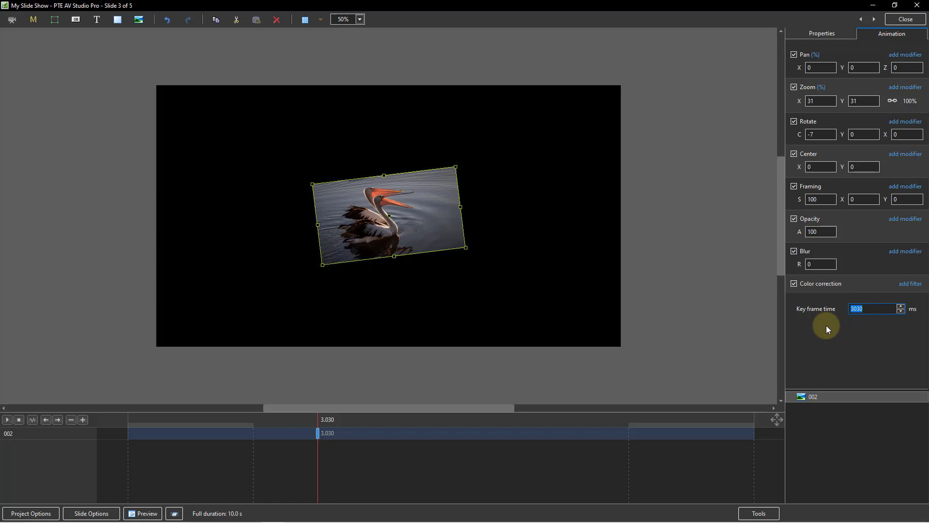
pyautogui.write('4000')
pyautogui.press('BackSpace')
pyautogui.press('BackSpace')
pyautogui.press('BackSpace')
pyautogui.press('BackSpace')
pyautogui.write('3000')
pyautogui.press('Return')
pyautogui.moveTo(315, 434); pyautogui.dragTo(127, 434)
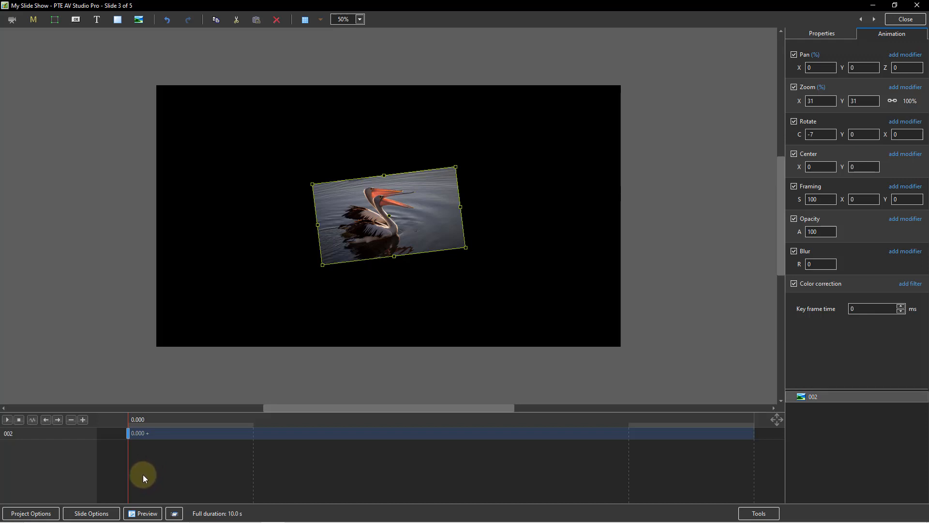
# Add a second key frame to picture 002 and set its time to 6000 ms
pyautogui.click(439, 420)
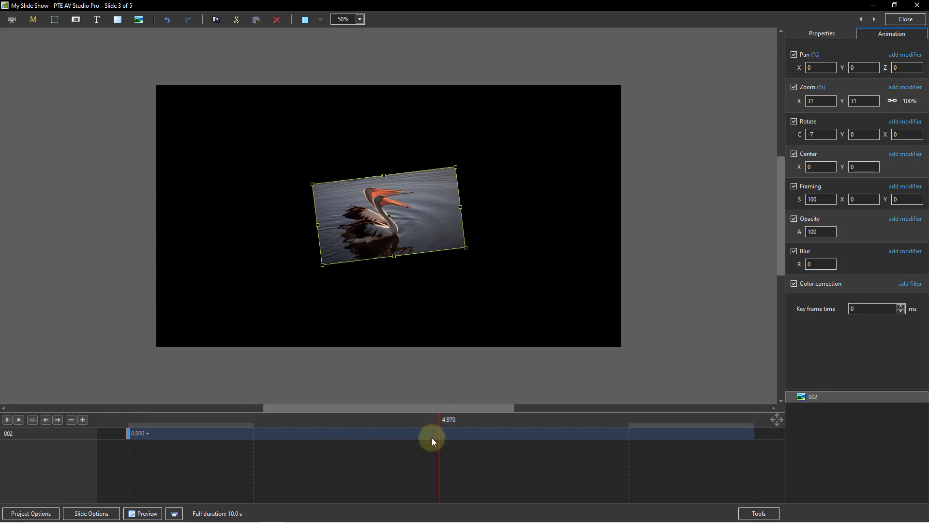
pyautogui.rightClick(437, 431)
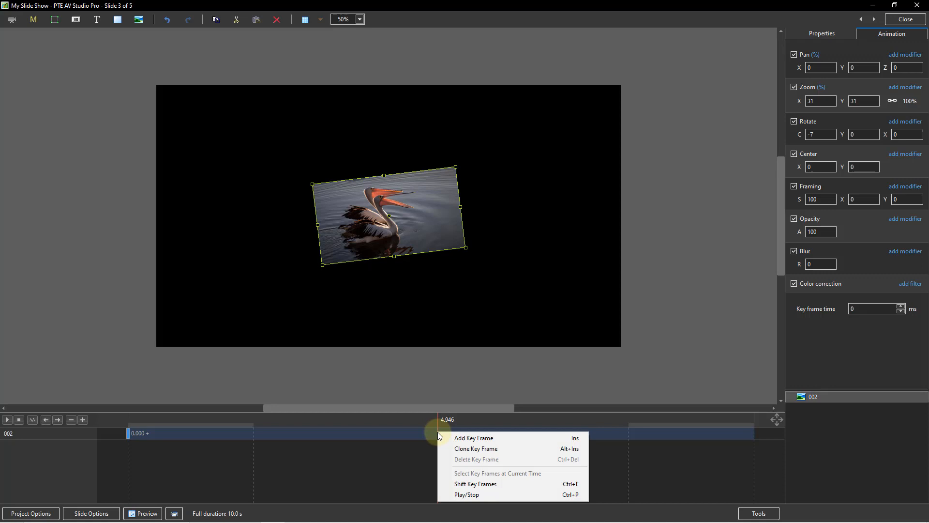
pyautogui.click(470, 442)
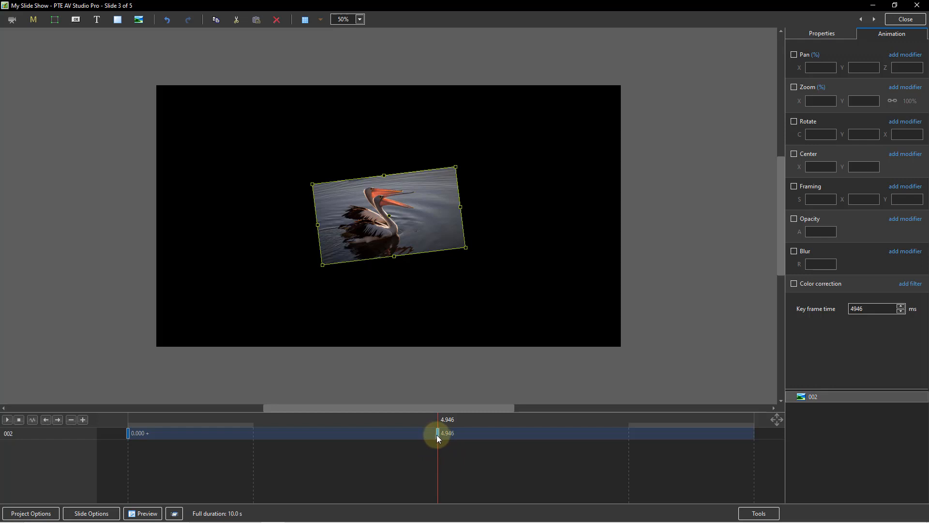
pyautogui.moveTo(438, 435); pyautogui.dragTo(748, 441)
pyautogui.doubleClick(872, 308)
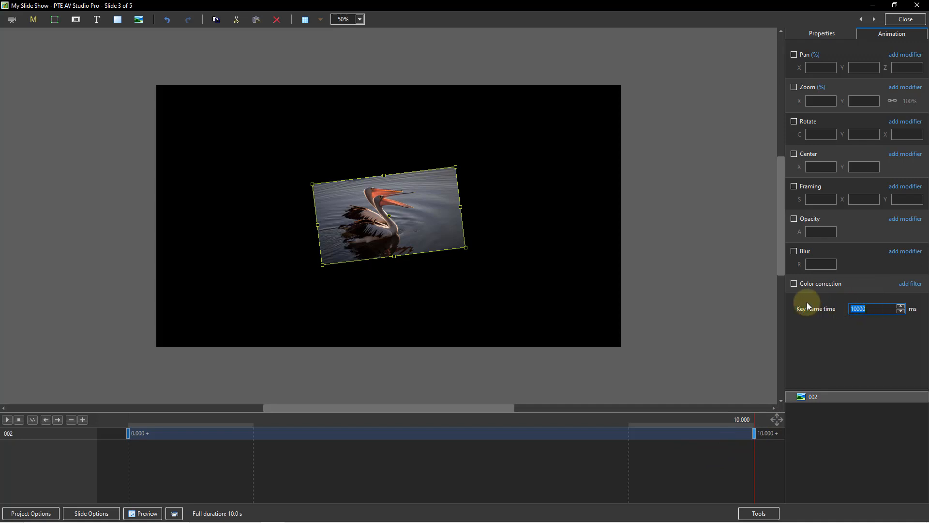
pyautogui.write('6000')
pyautogui.click(503, 434)
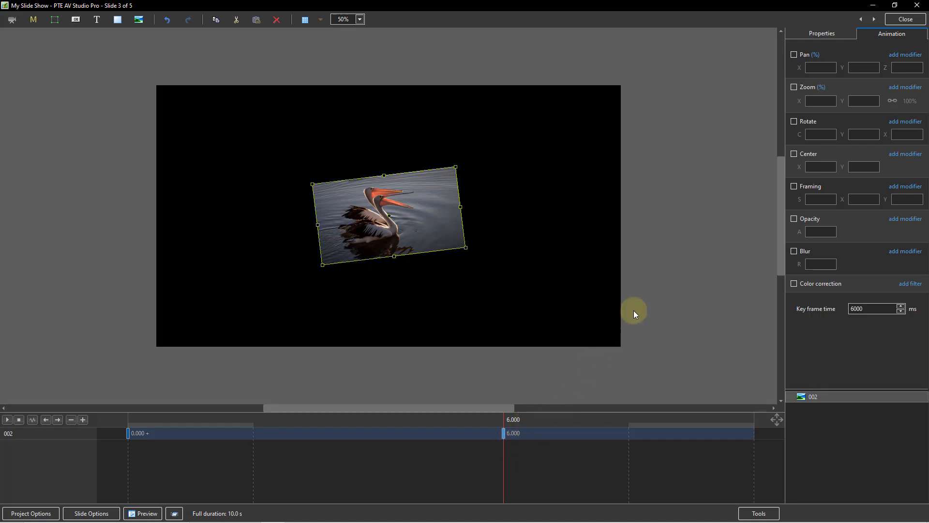
# Enable Zoom and Rotate on the 6000 ms key frame, setting zoom to 76% and C rotation to 0
pyautogui.click(794, 88)
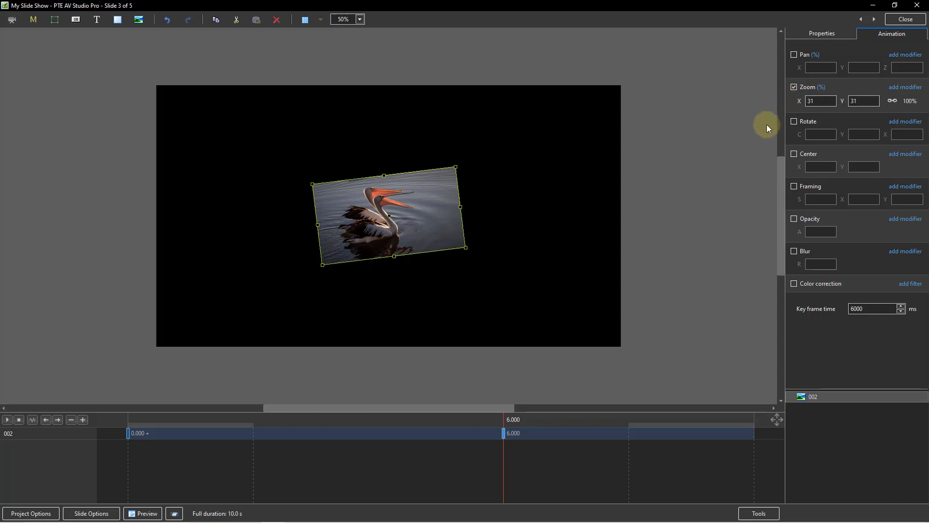
pyautogui.doubleClick(797, 101)
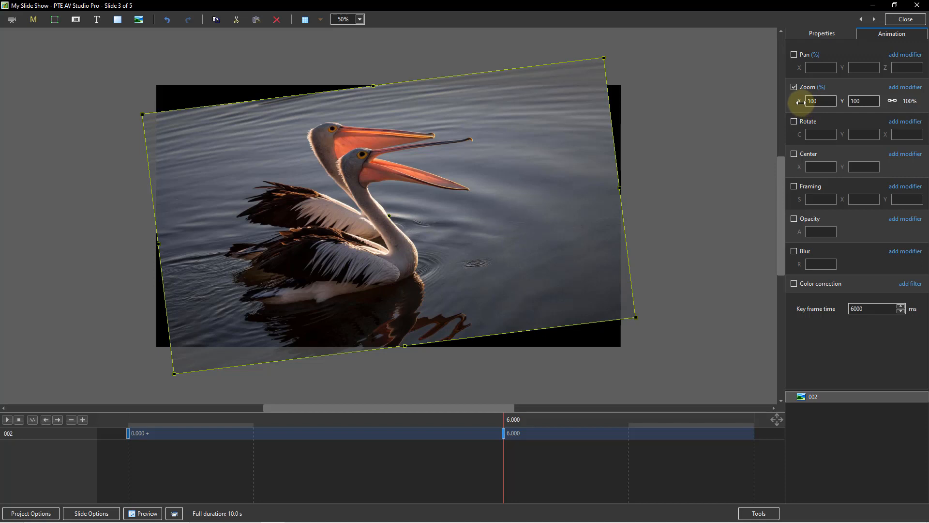
pyautogui.moveTo(798, 102); pyautogui.dragTo(790, 102)
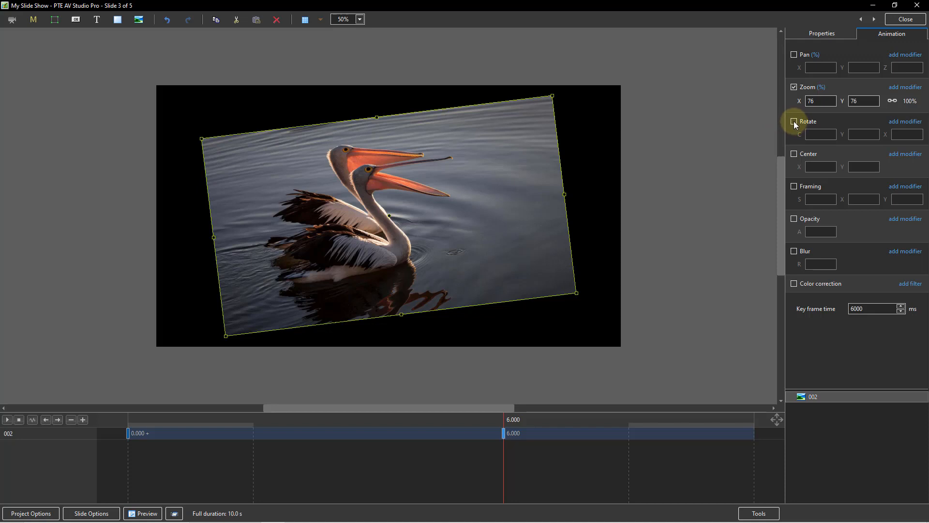
pyautogui.click(795, 122)
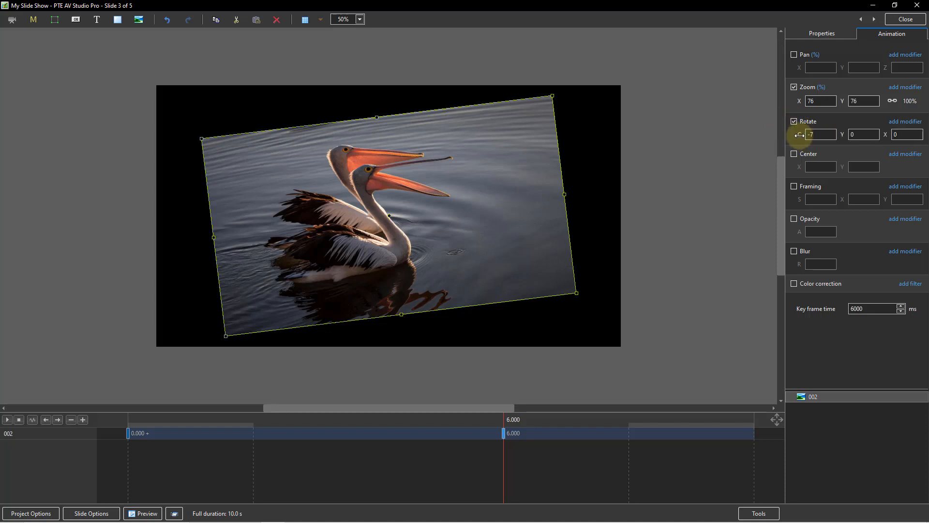
pyautogui.doubleClick(799, 134)
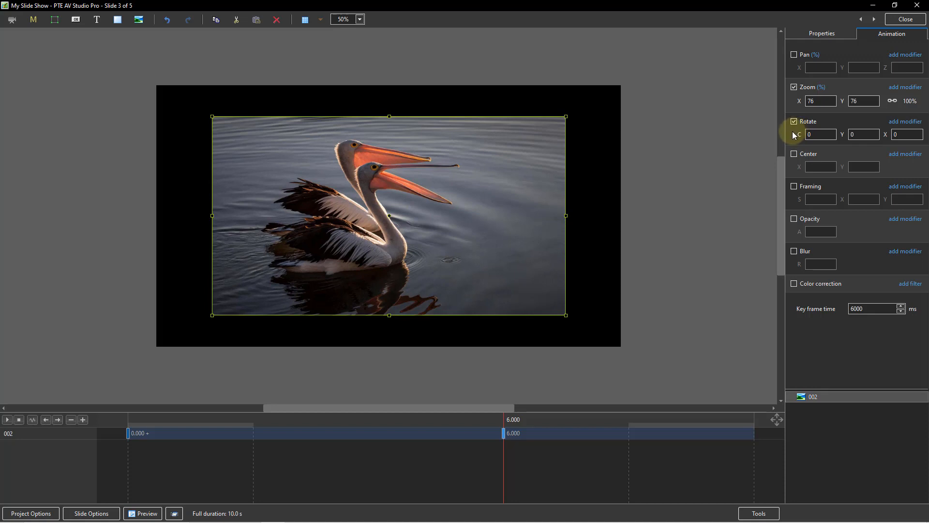
# Play the slide's animation from the first key frame
pyautogui.click(128, 436)
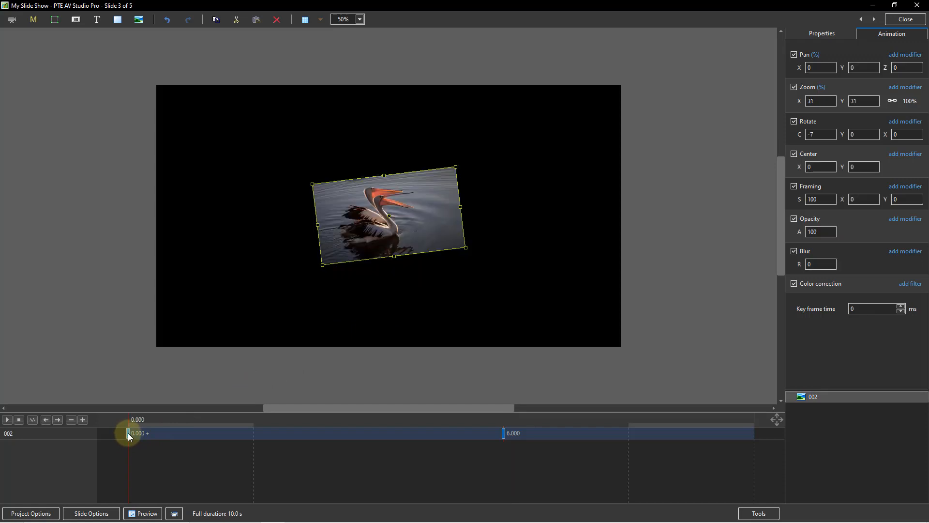
pyautogui.click(7, 420)
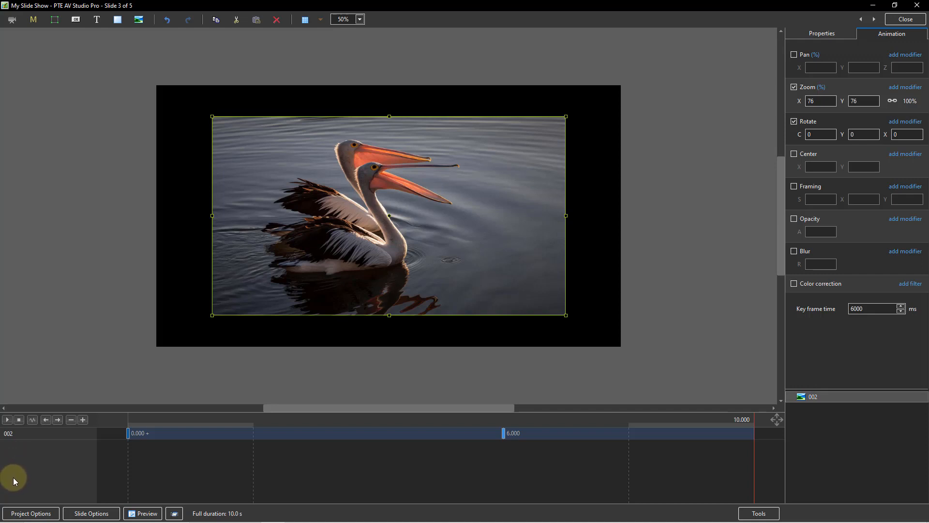
# Add a Slow down animation speed modifier to Zoom on the first key frame
pyautogui.click(126, 434)
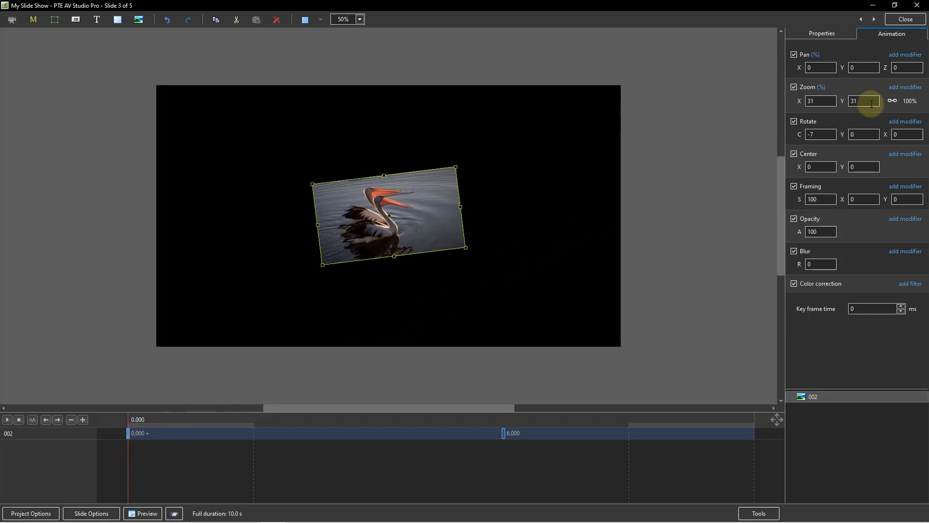
pyautogui.click(909, 89)
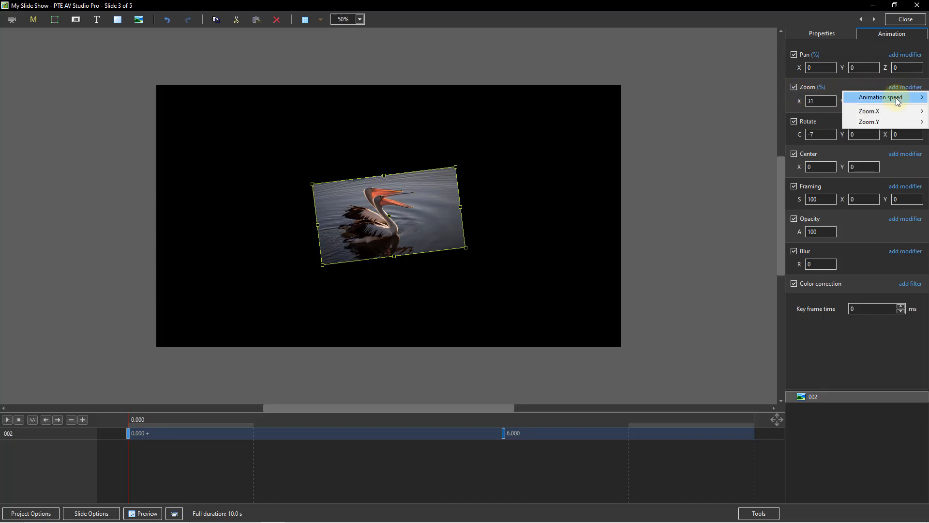
pyautogui.moveTo(896, 97)
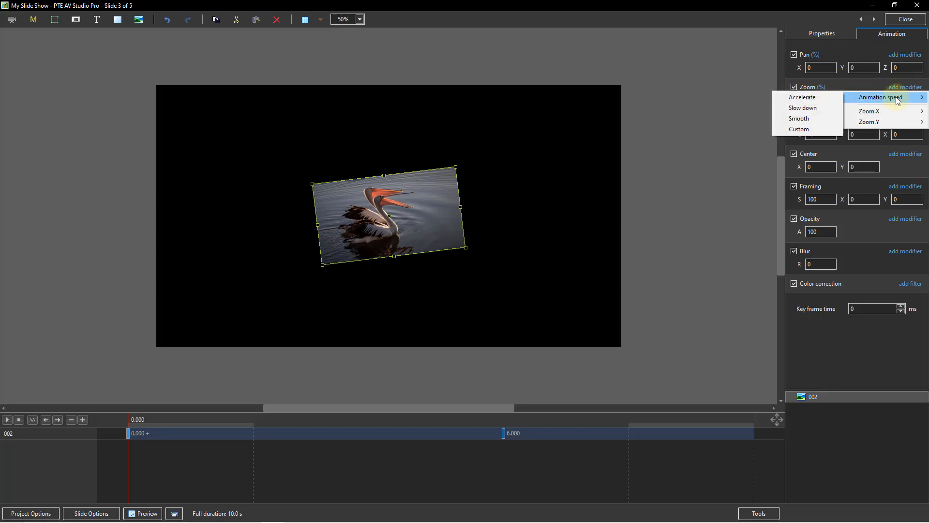
pyautogui.click(809, 107)
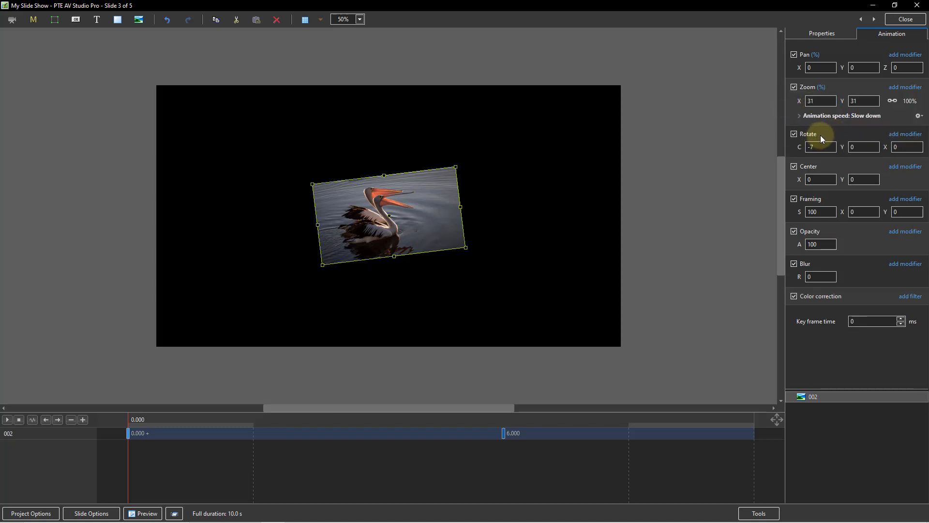
# Add a Slow down animation speed modifier to Rotate on the first key frame, and compare the first and 6000 ms key frames
pyautogui.click(905, 136)
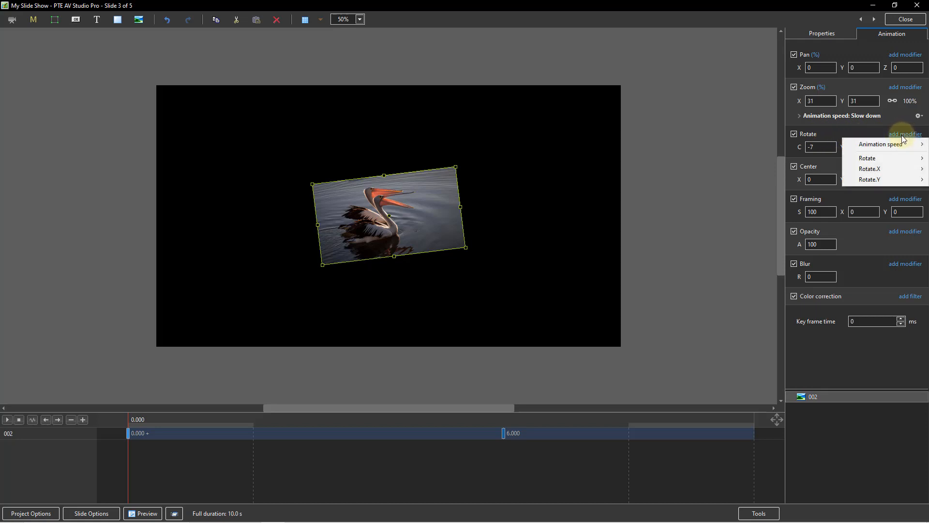
pyautogui.moveTo(884, 148)
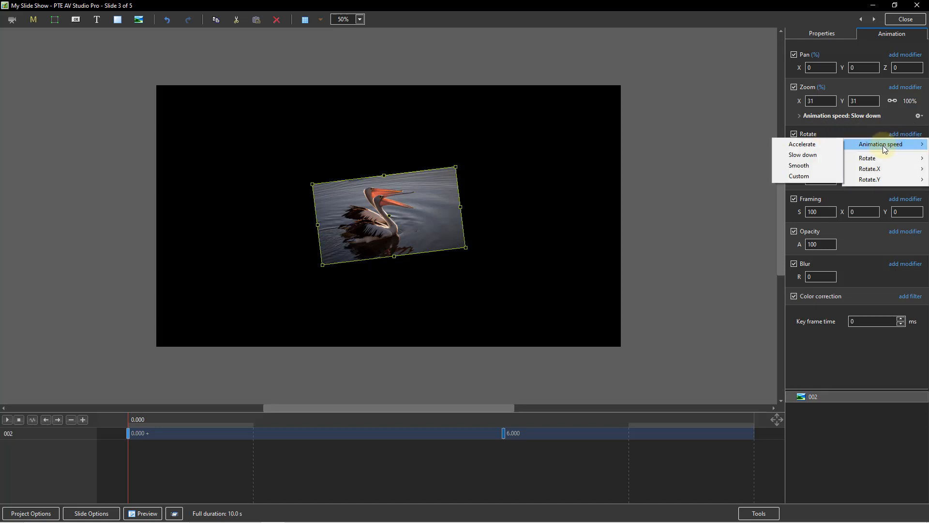
pyautogui.click(813, 155)
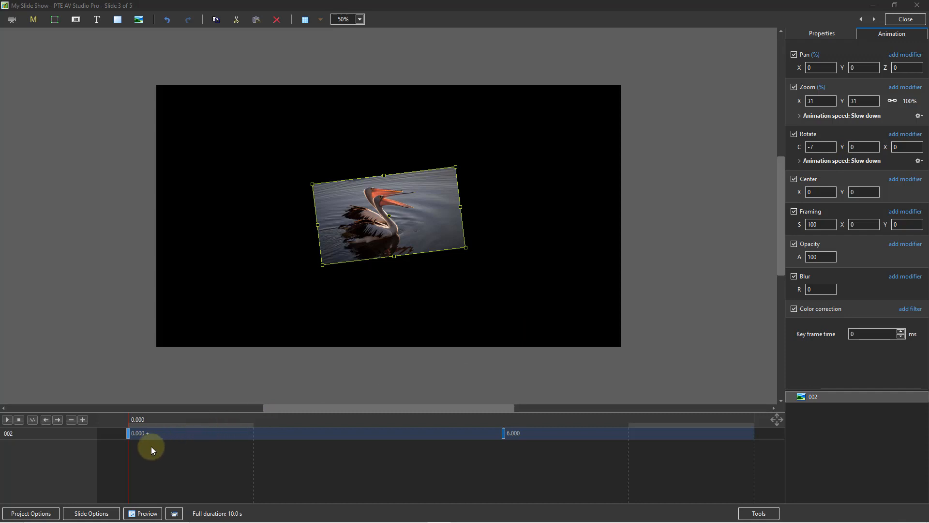
pyautogui.click(129, 434)
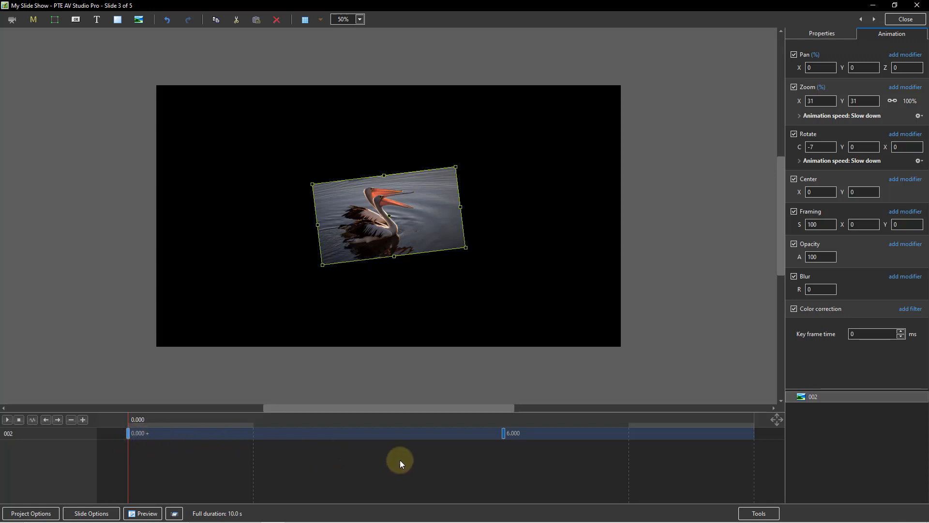
pyautogui.click(503, 434)
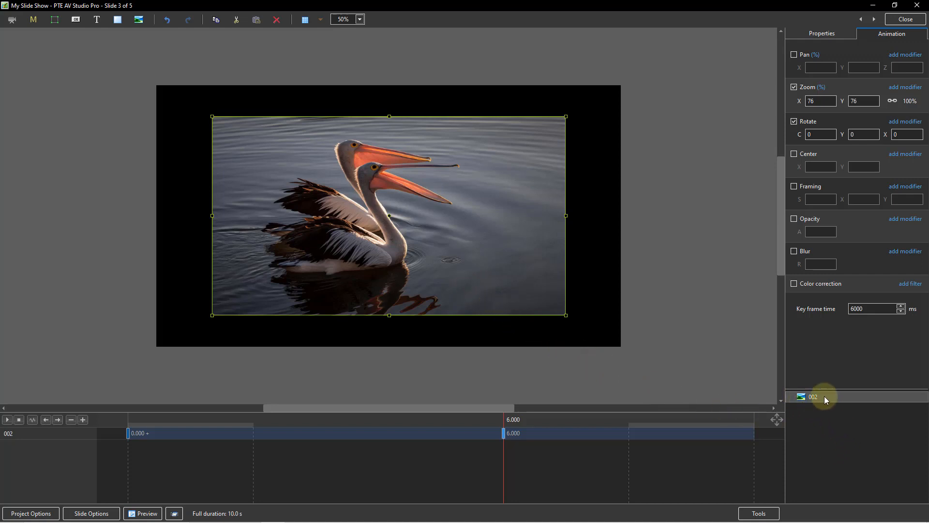
# Add the image file 002 from the My Slide Show folder as a separate, independent object on the slide
pyautogui.click(855, 449)
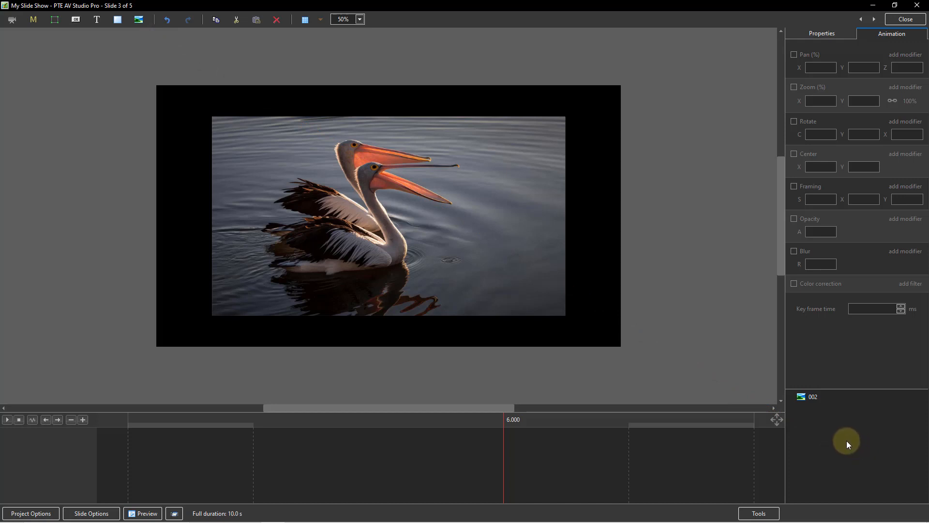
pyautogui.rightClick(847, 435)
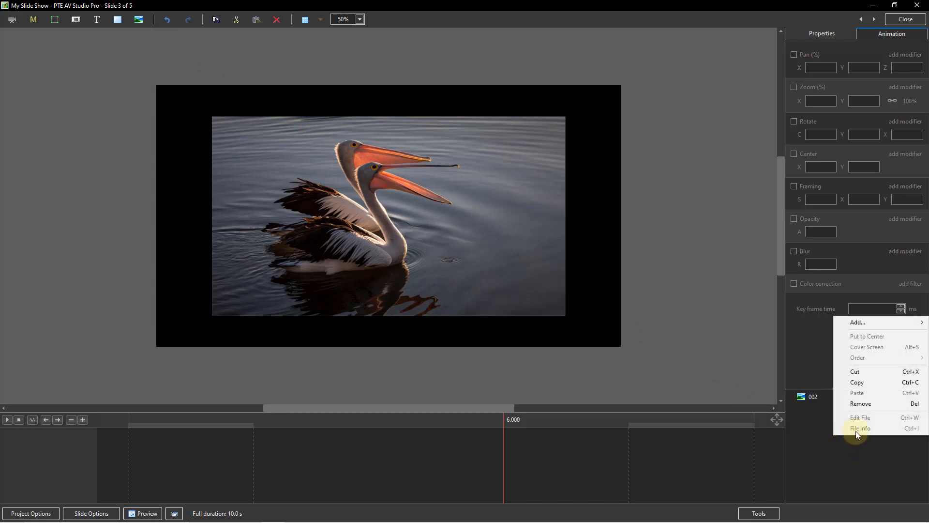
pyautogui.moveTo(855, 320)
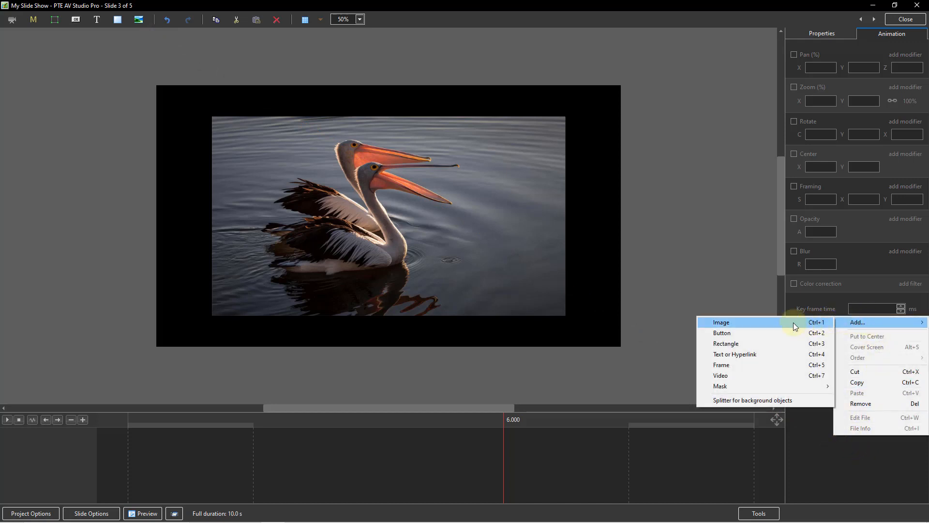
pyautogui.click(772, 322)
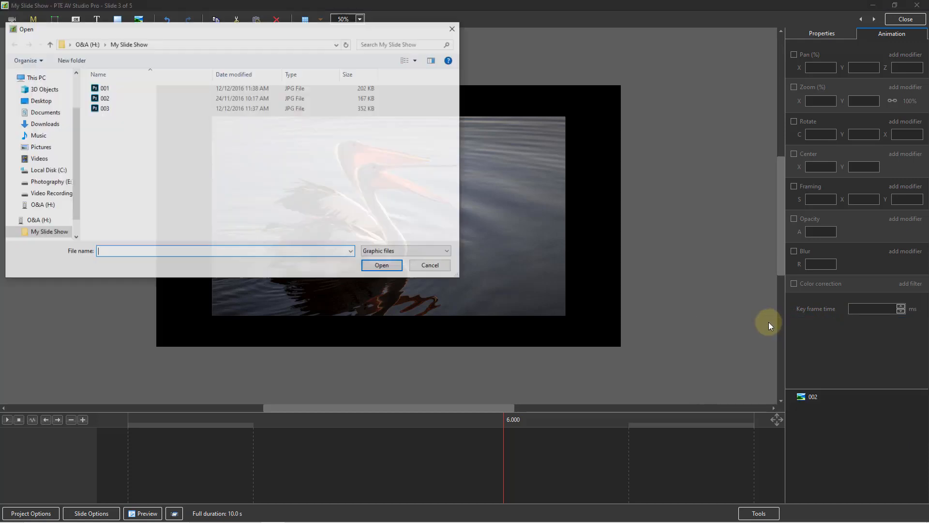
pyautogui.click(104, 99)
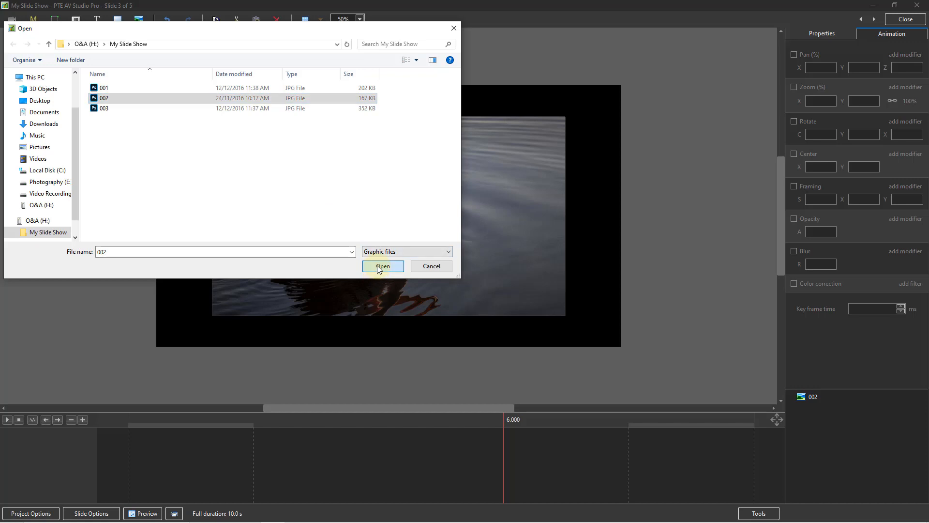
pyautogui.click(382, 266)
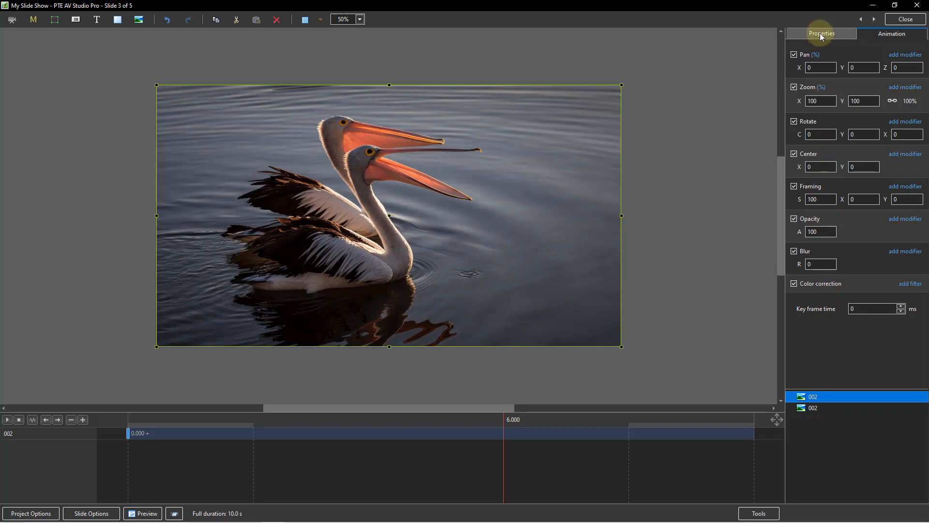
# Rename the newly added full-size picture object as "background"
pyautogui.click(838, 34)
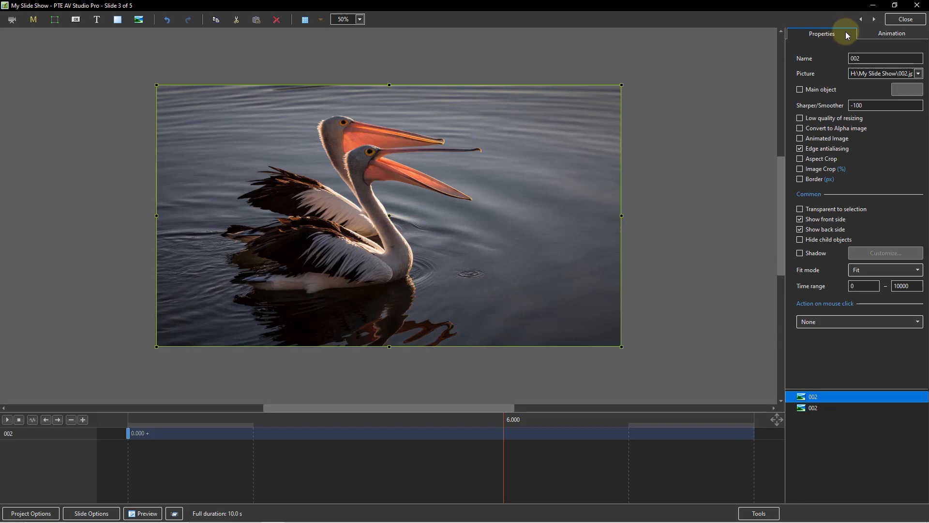
pyautogui.click(862, 59)
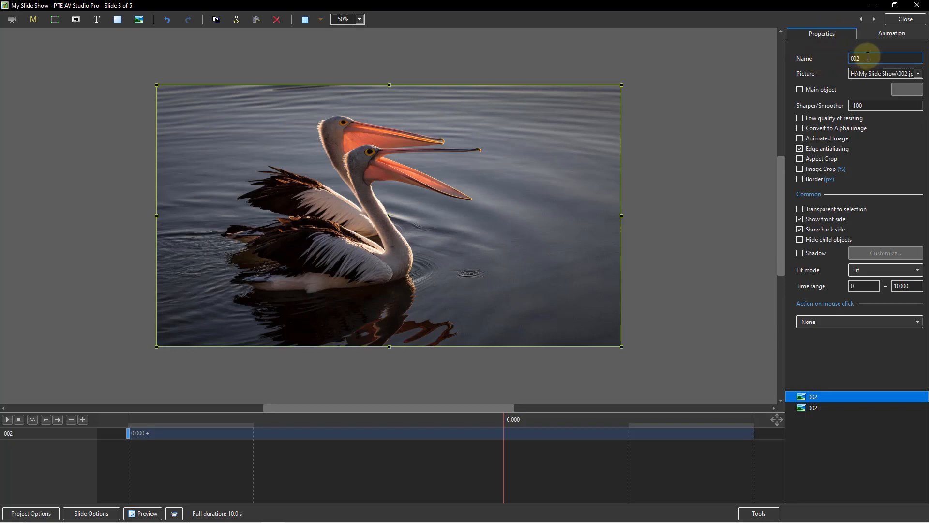
pyautogui.doubleClick(855, 56)
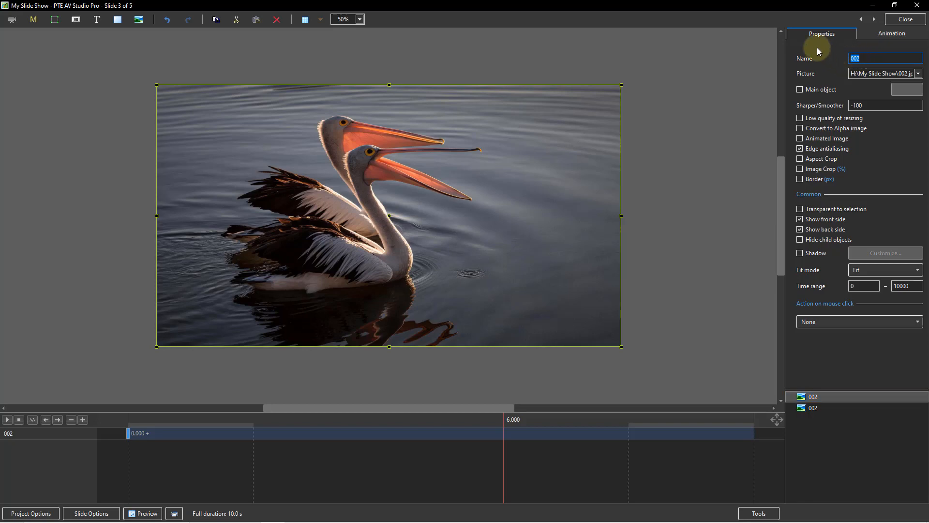
pyautogui.write('background')
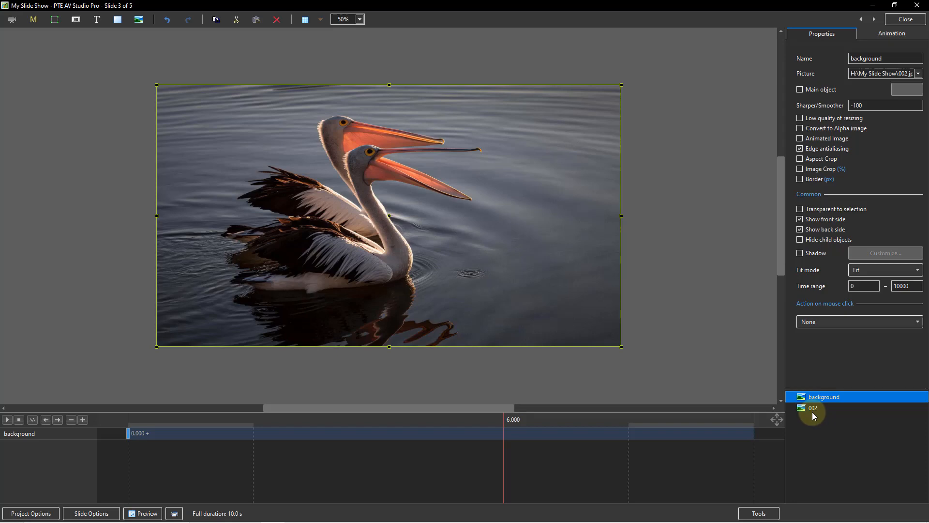
# Move the background picture back one in the object order, behind picture 002
pyautogui.rightClick(863, 396)
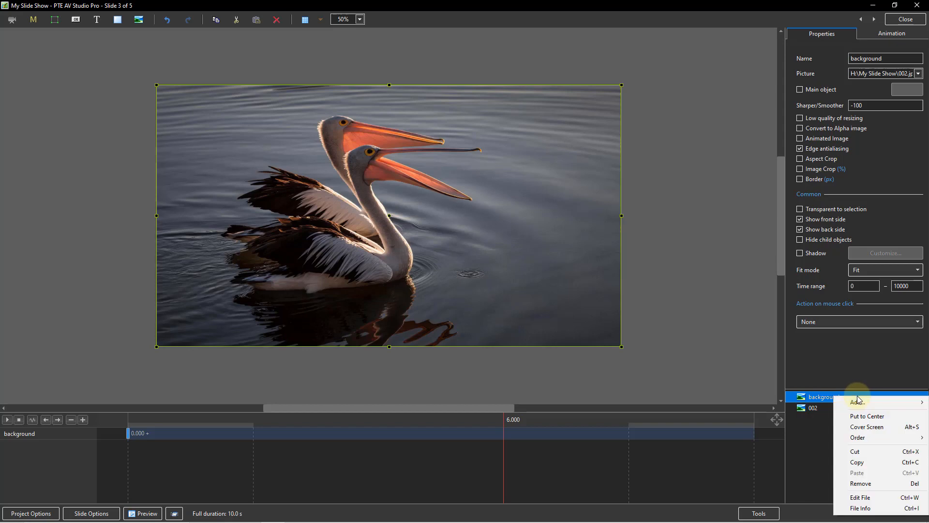
pyautogui.moveTo(866, 439)
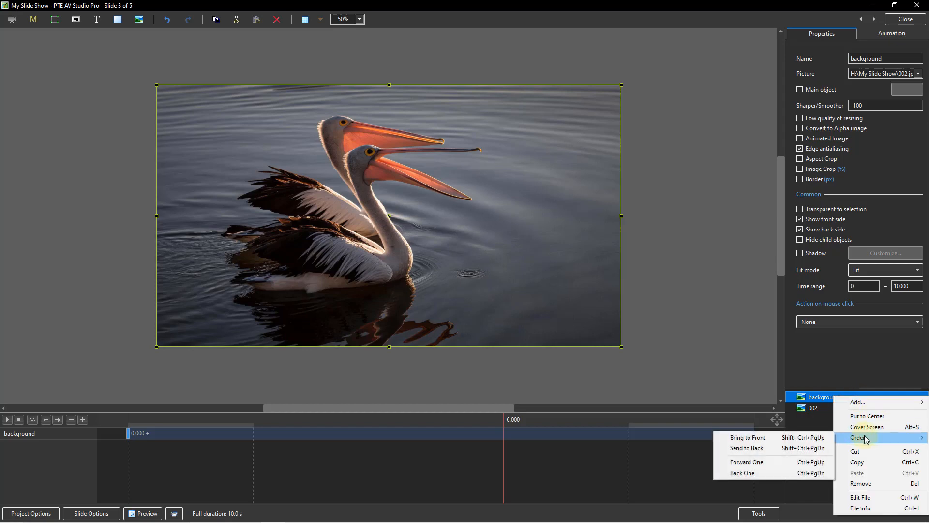
pyautogui.click(749, 474)
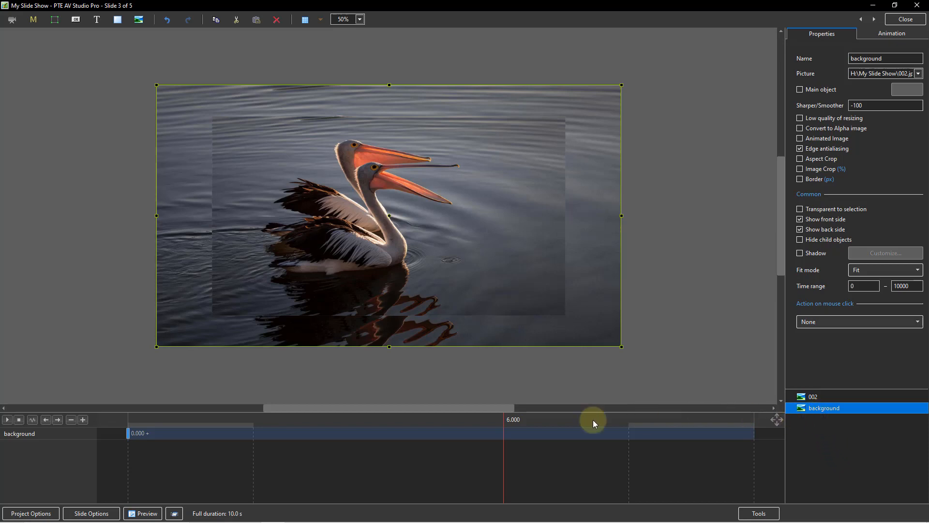
# Set the background picture's blur to 24 and enlarge it to about 110% zoom on its first key frame
pyautogui.click(125, 431)
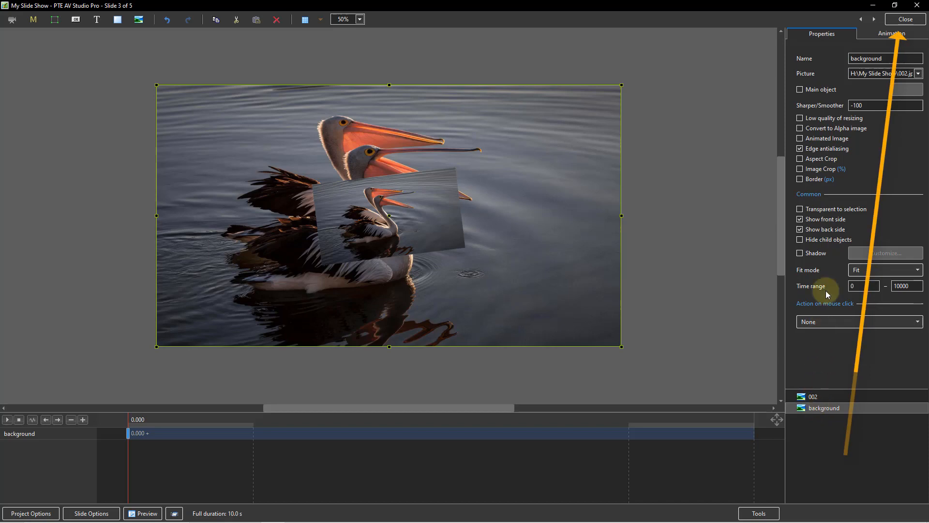
pyautogui.click(893, 34)
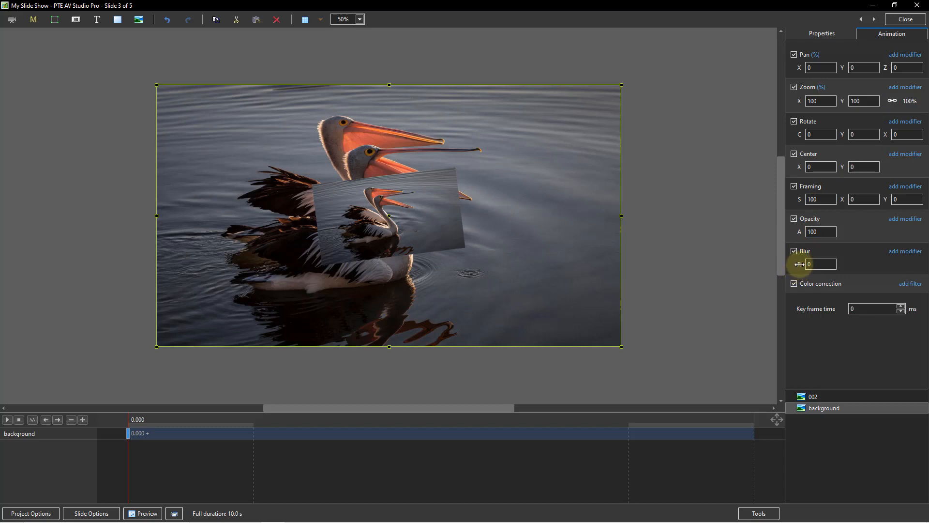
pyautogui.moveTo(799, 264); pyautogui.dragTo(812, 264)
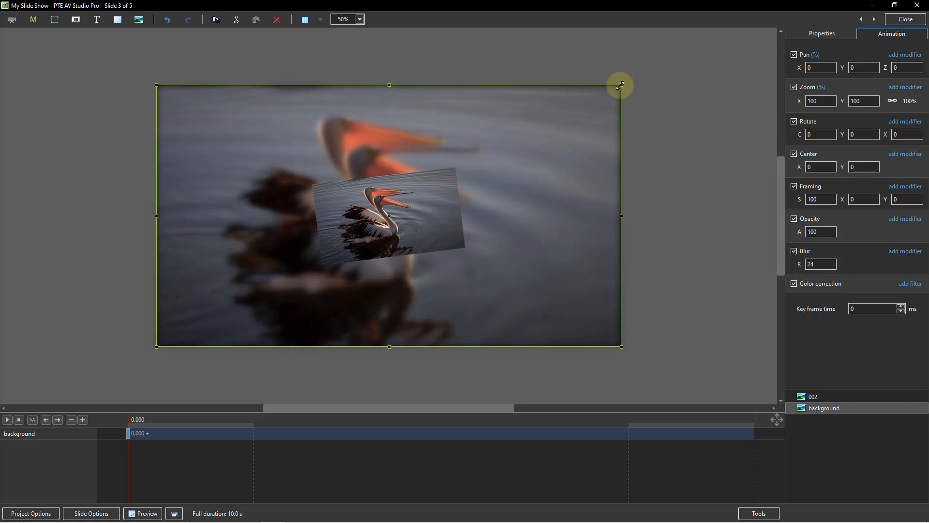
pyautogui.moveTo(621, 84); pyautogui.dragTo(635, 73)
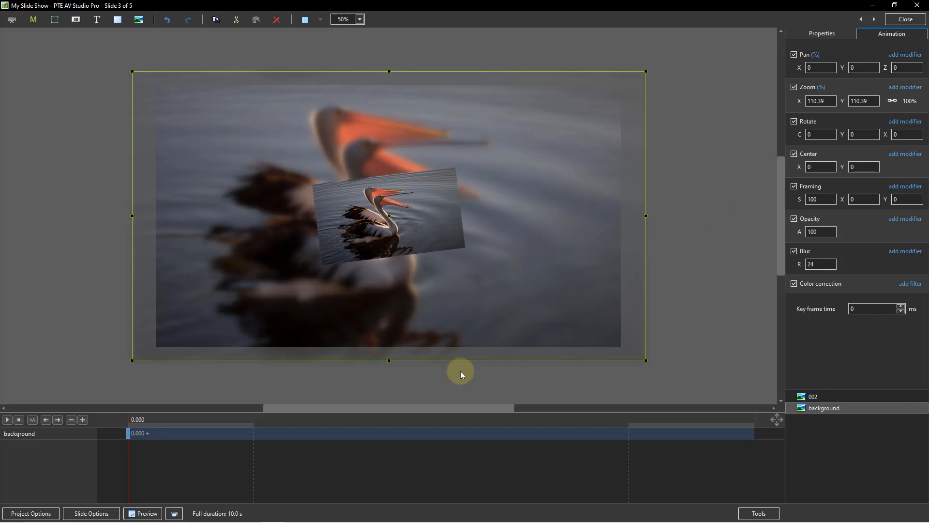
# Add a second key frame to the background at 10000 ms and enlarge the picture there to about 143% zoom
pyautogui.rightClick(127, 433)
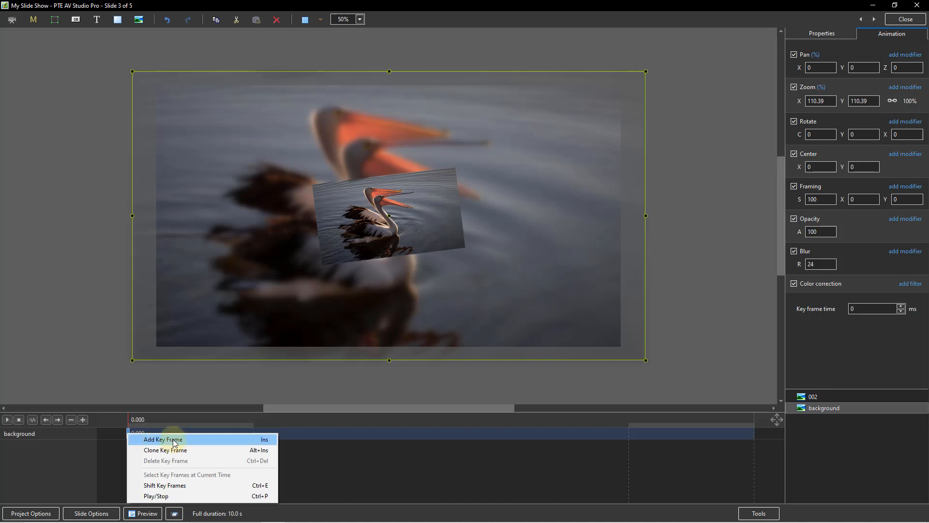
pyautogui.click(163, 439)
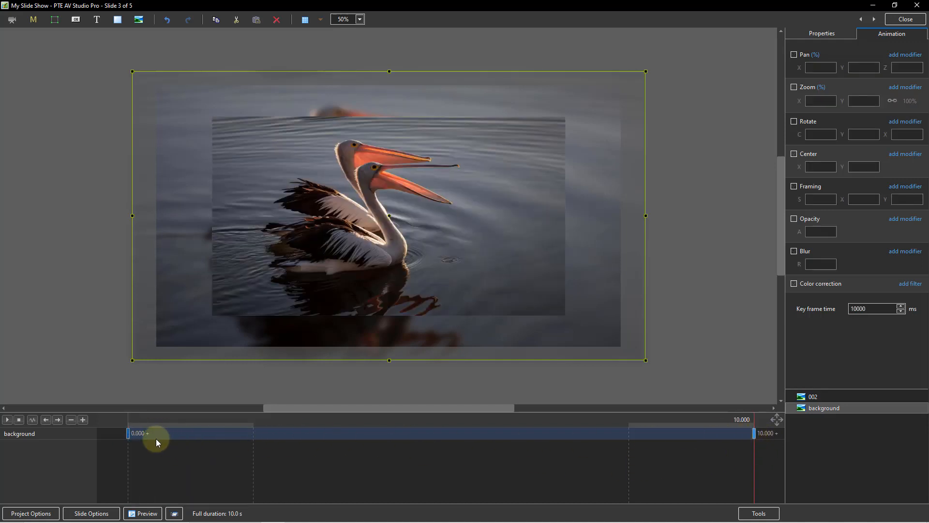
pyautogui.click(127, 433)
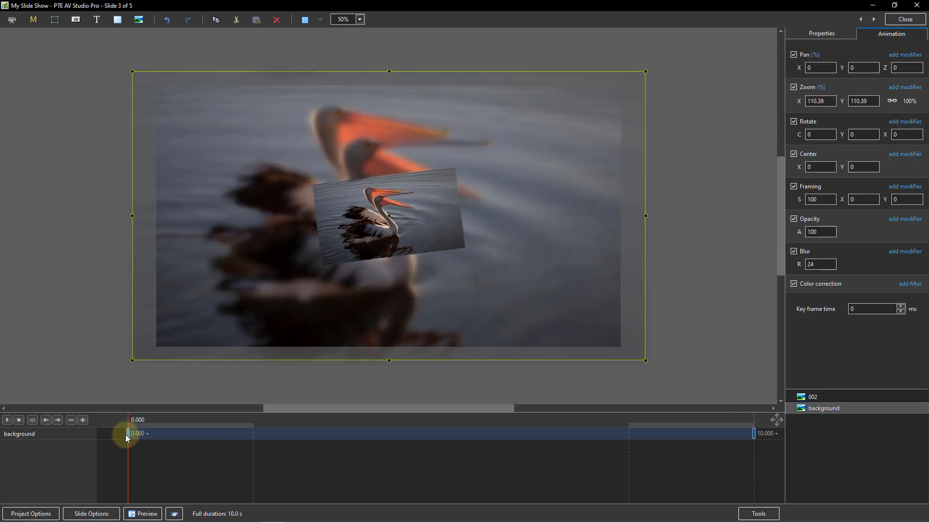
pyautogui.click(754, 434)
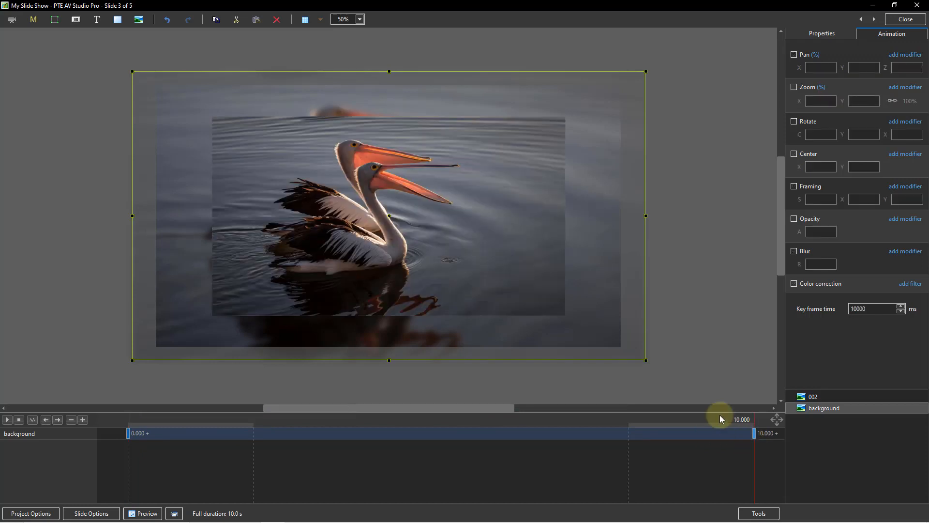
pyautogui.moveTo(646, 360); pyautogui.dragTo(691, 406)
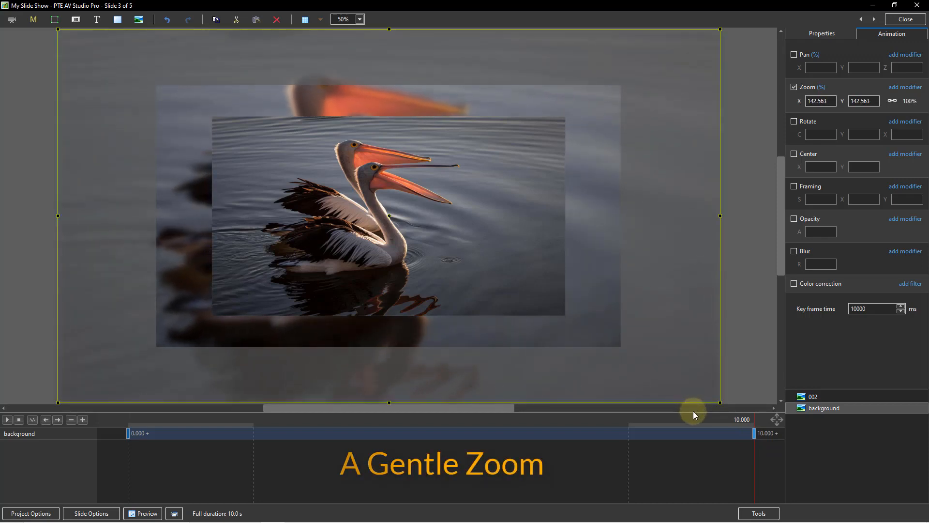
# Reduce the background's opacity to 54 on its first key frame
pyautogui.click(128, 436)
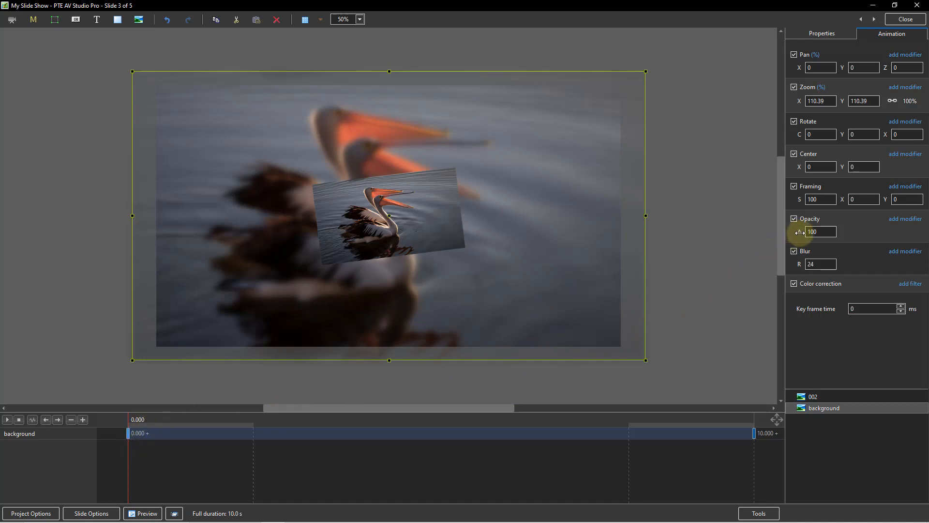
pyautogui.moveTo(800, 232); pyautogui.dragTo(777, 240)
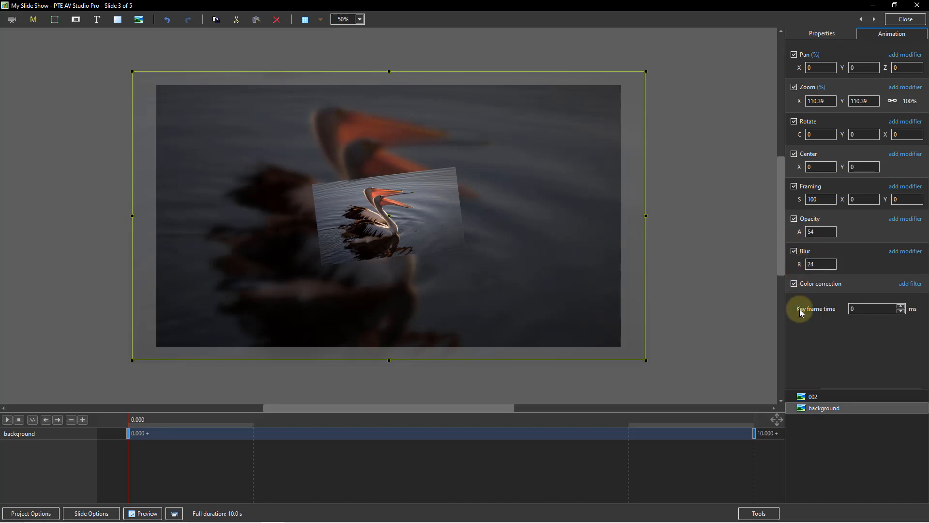
# Enable a border on picture 002 with a width of 10 px, and check its color choices while keeping white
pyautogui.click(813, 397)
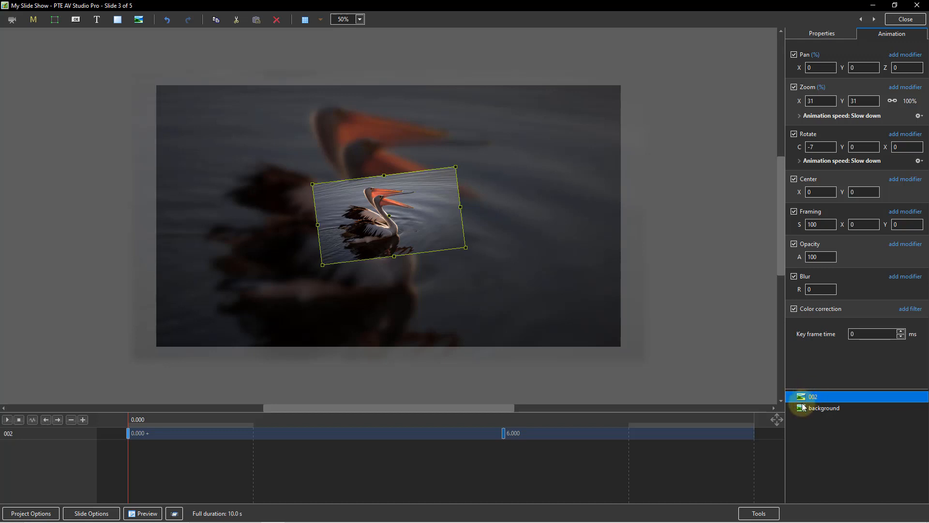
pyautogui.click(830, 33)
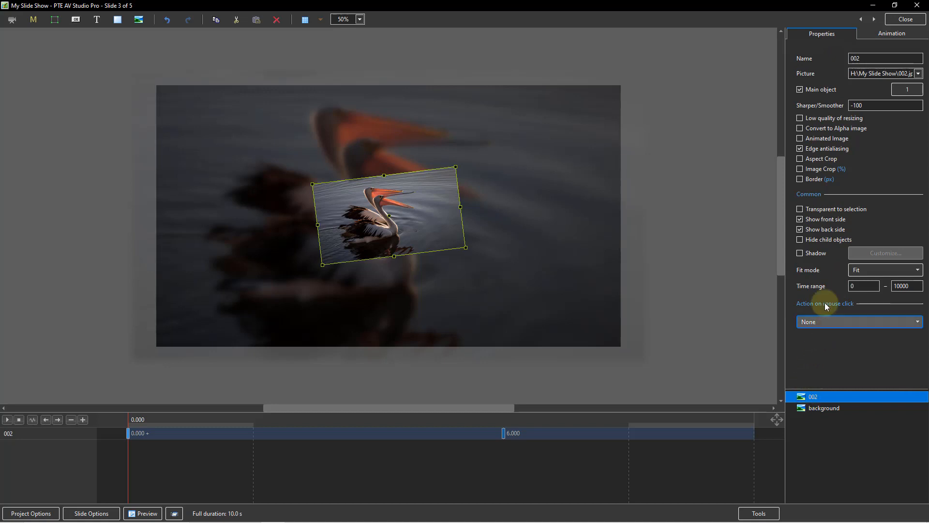
pyautogui.click(800, 178)
pyautogui.click(867, 192)
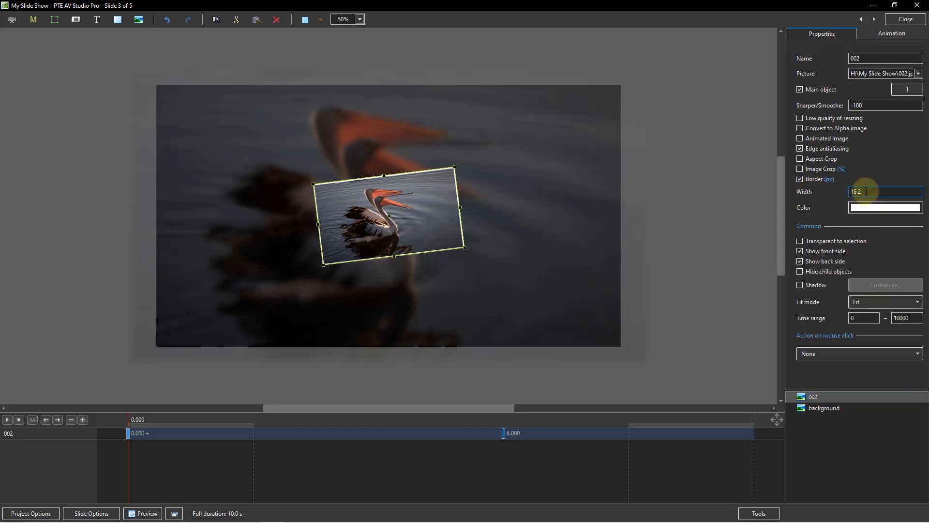
pyautogui.moveTo(851, 191); pyautogui.dragTo(863, 191)
pyautogui.write('10')
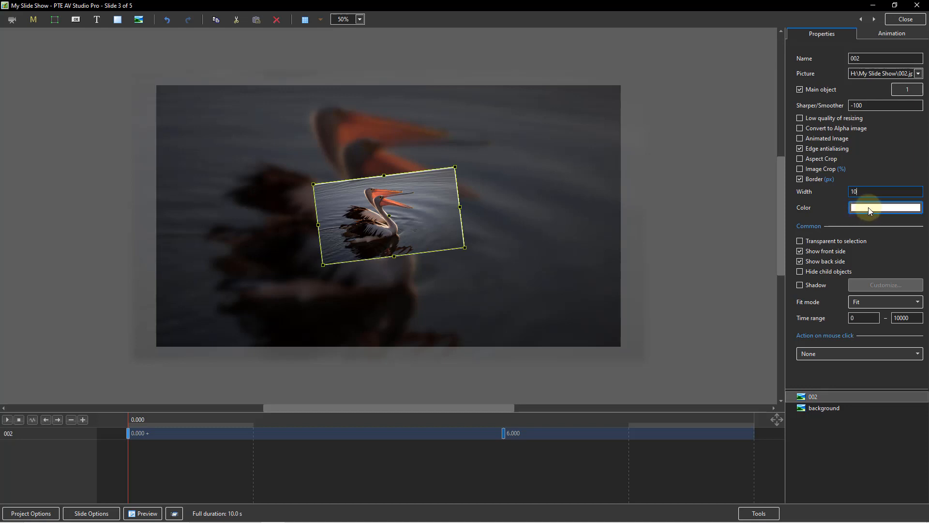
pyautogui.click(868, 207)
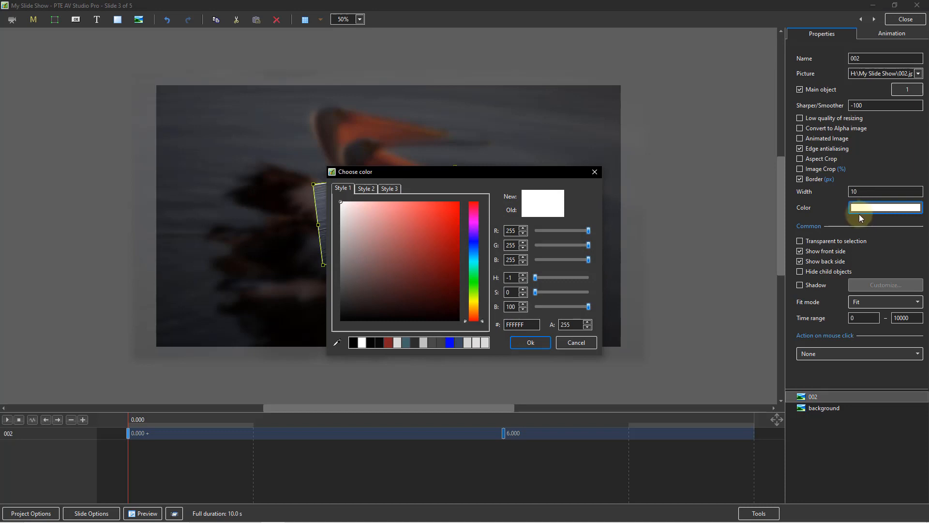
pyautogui.click(575, 343)
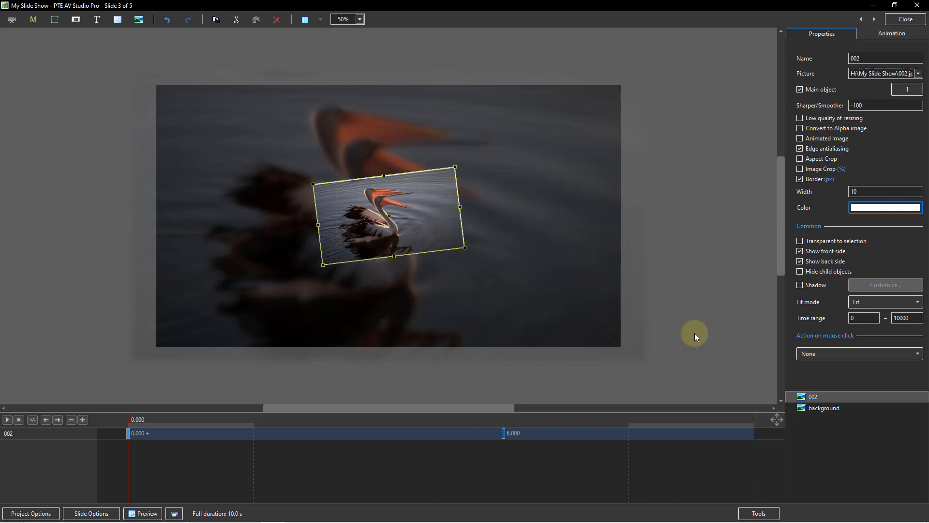
# Enable a shadow on picture 002 and play slide 3's animation from the start
pyautogui.click(799, 285)
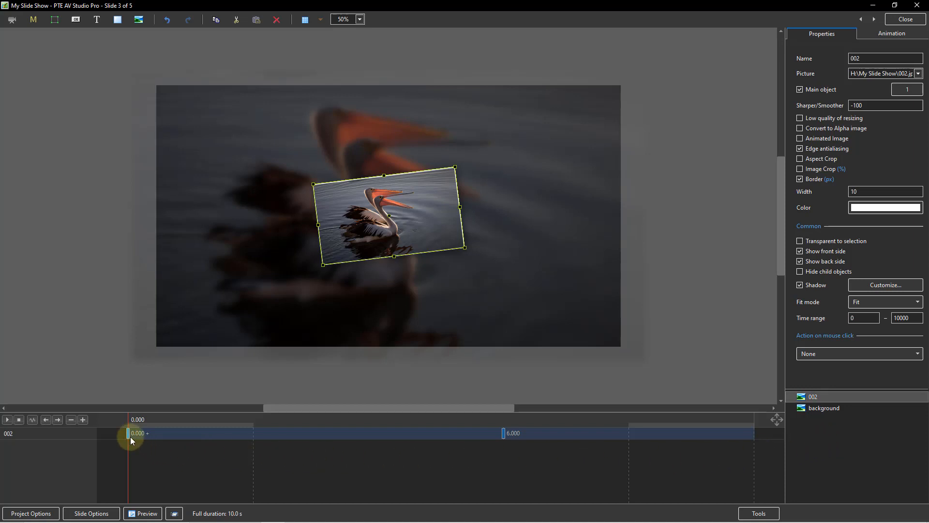
pyautogui.click(6, 419)
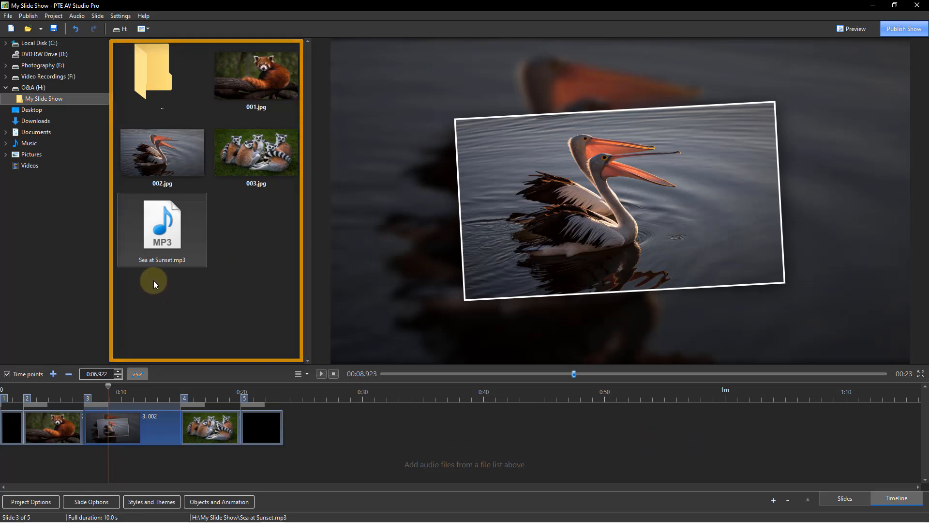
# Add the audio file Sea at Sunset.mp3 to the slide show's audio track from its beginning
pyautogui.click(162, 219)
pyautogui.moveTo(62, 370); pyautogui.dragTo(13, 455)
pyautogui.click(129, 463)
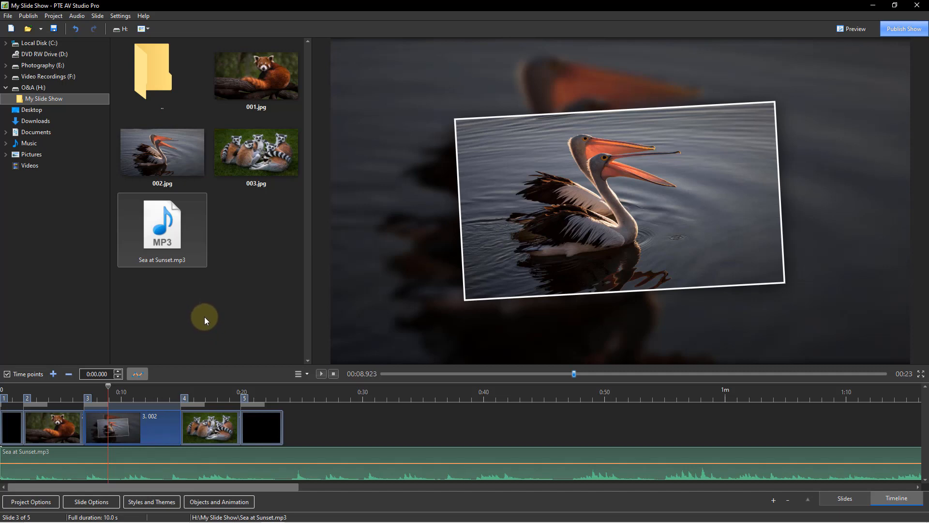
# Show the audio waveform beneath picture 002's key frames on slide 3 and scale it to 200%
pyautogui.click(215, 506)
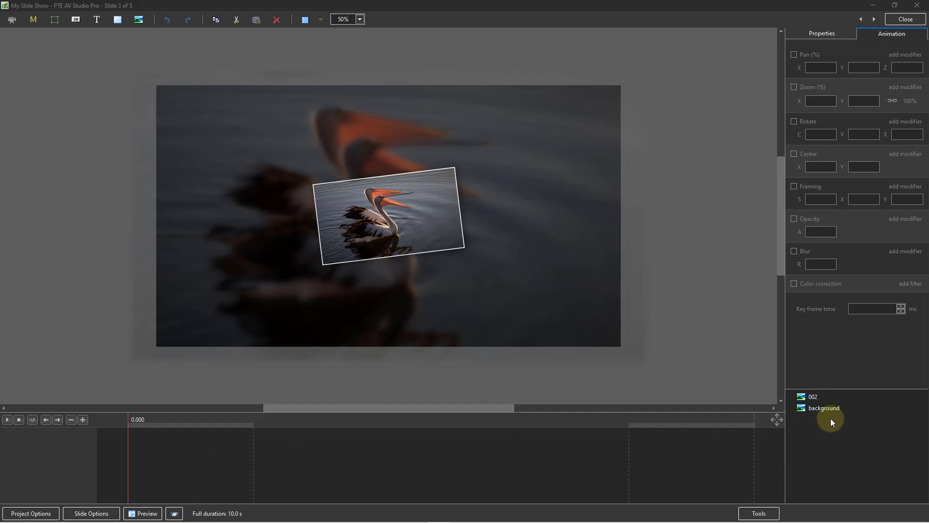
pyautogui.click(816, 397)
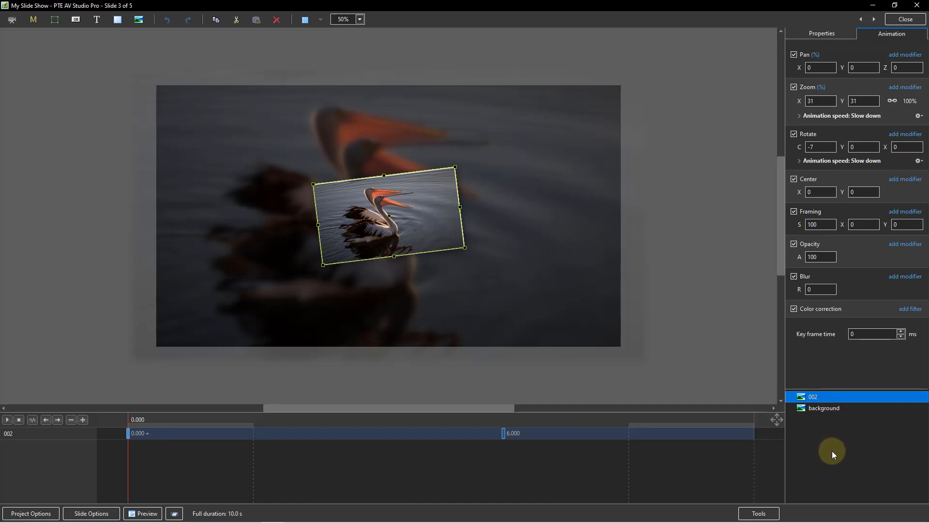
pyautogui.click(759, 516)
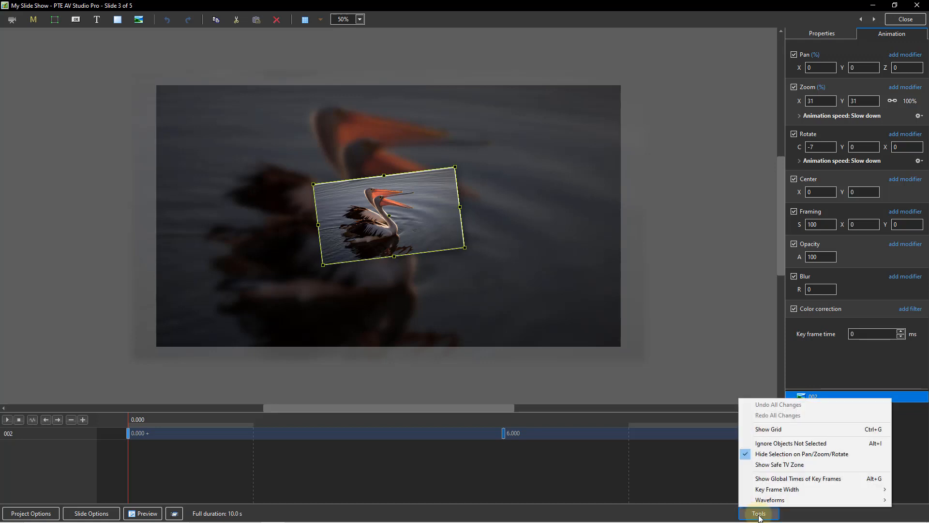
pyautogui.moveTo(790, 505)
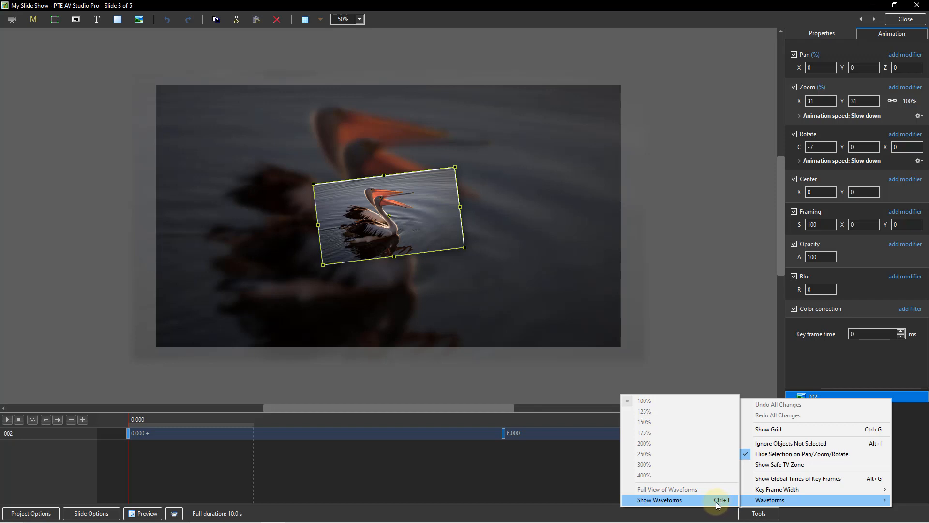
pyautogui.click(688, 502)
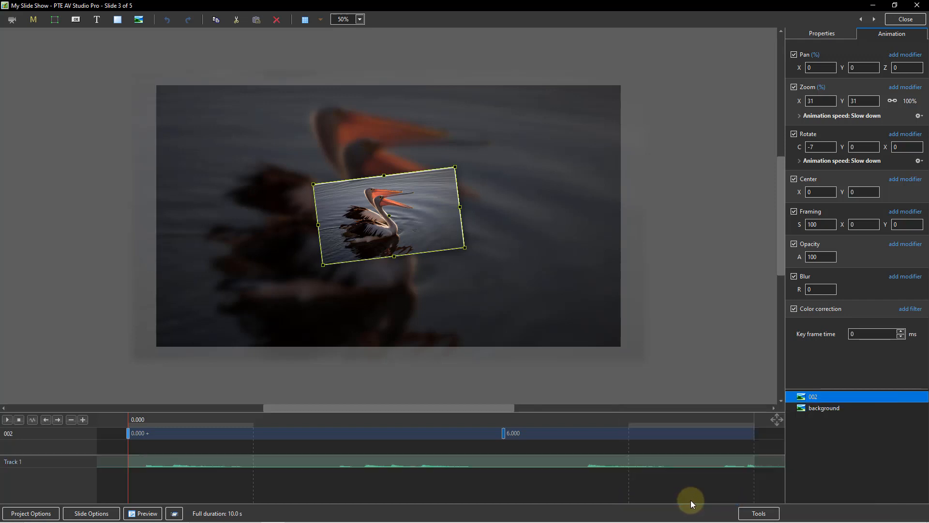
pyautogui.click(756, 513)
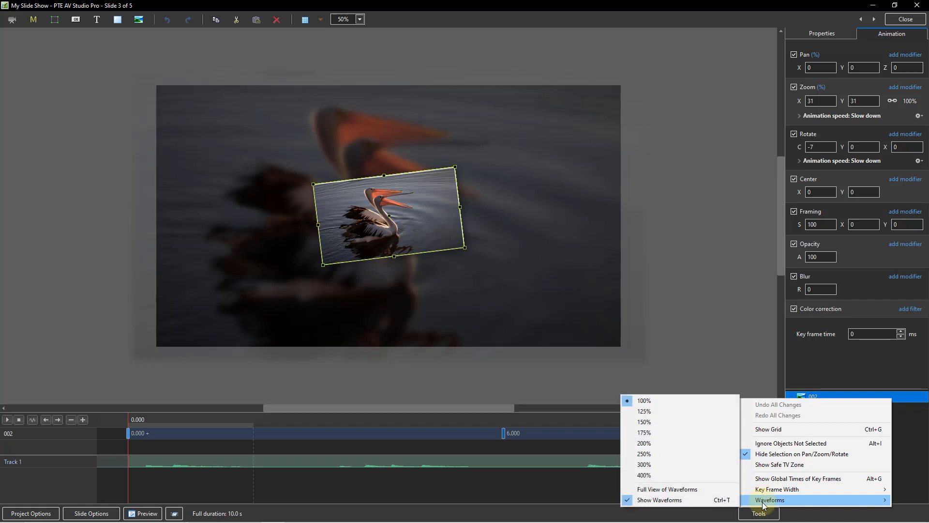
pyautogui.click(644, 443)
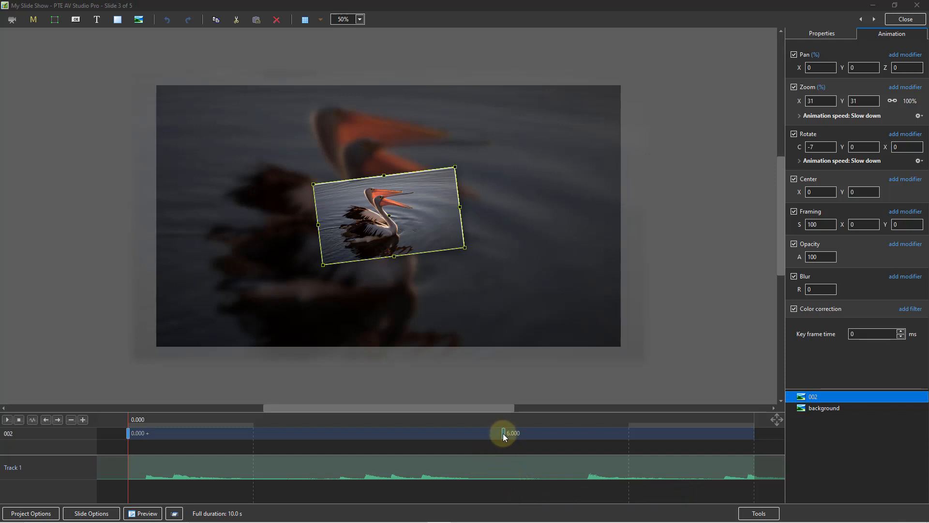
# Shift picture 002's second key frame to the audio peak at 7327 ms, restore its time to 6000 ms, and add the background to the selection
pyautogui.moveTo(503, 434); pyautogui.dragTo(586, 437)
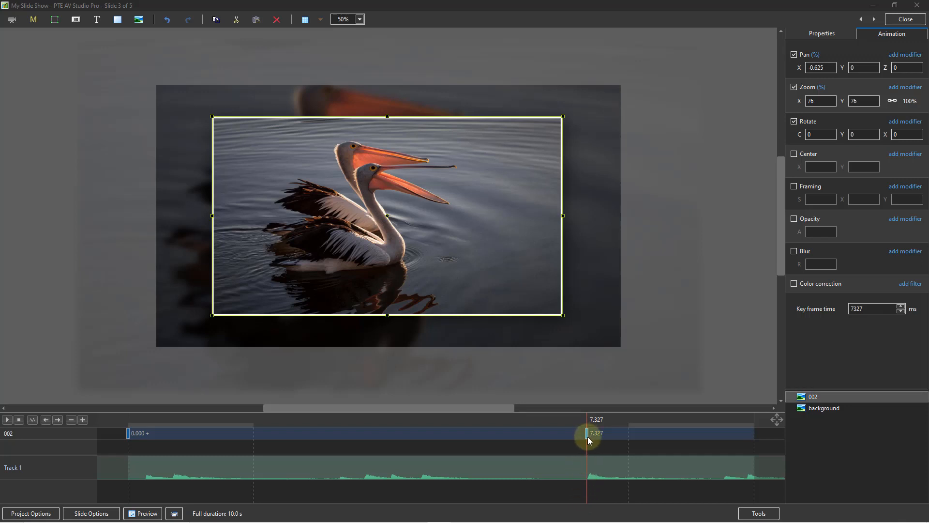
pyautogui.doubleClick(864, 308)
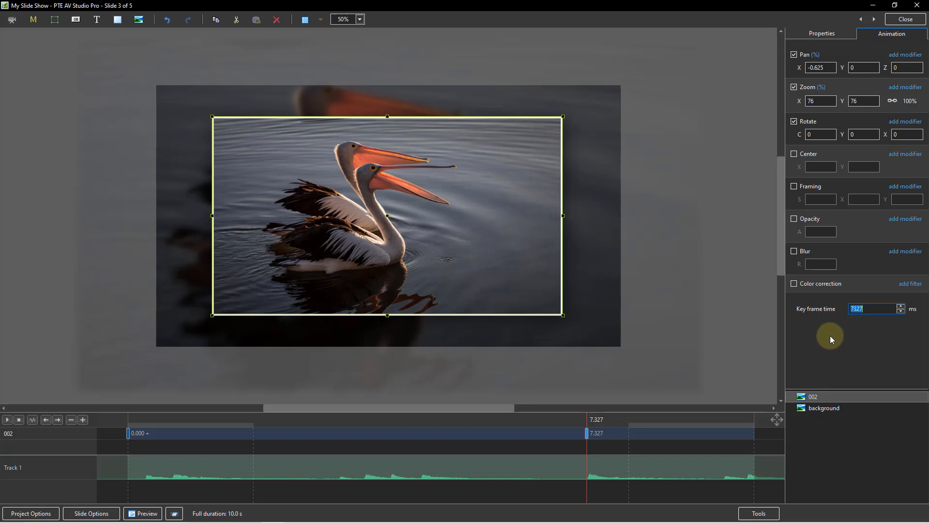
pyautogui.write('6000')
pyautogui.keyDown('ctrl'); pyautogui.click(823, 410); pyautogui.keyUp('ctrl')
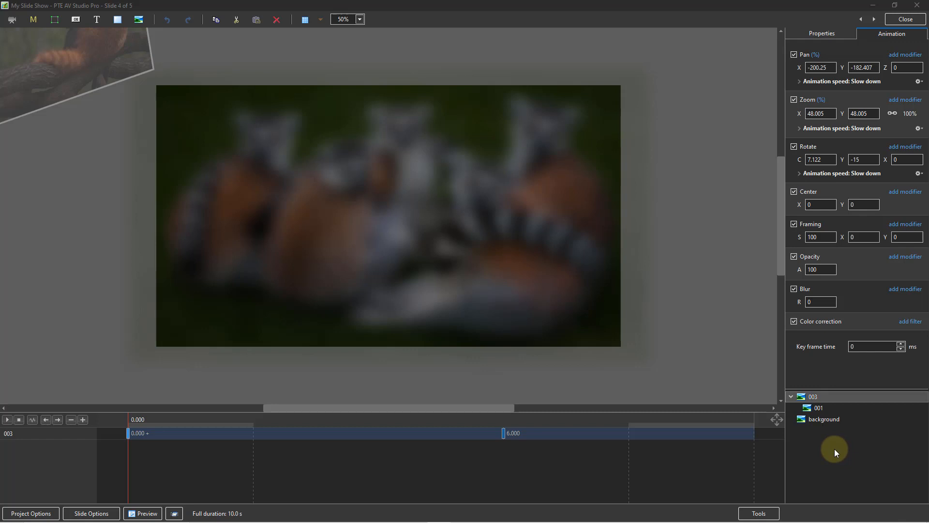
# Check the options for adding a child object to picture 003 on slide 4 without adding one
pyautogui.click(812, 398)
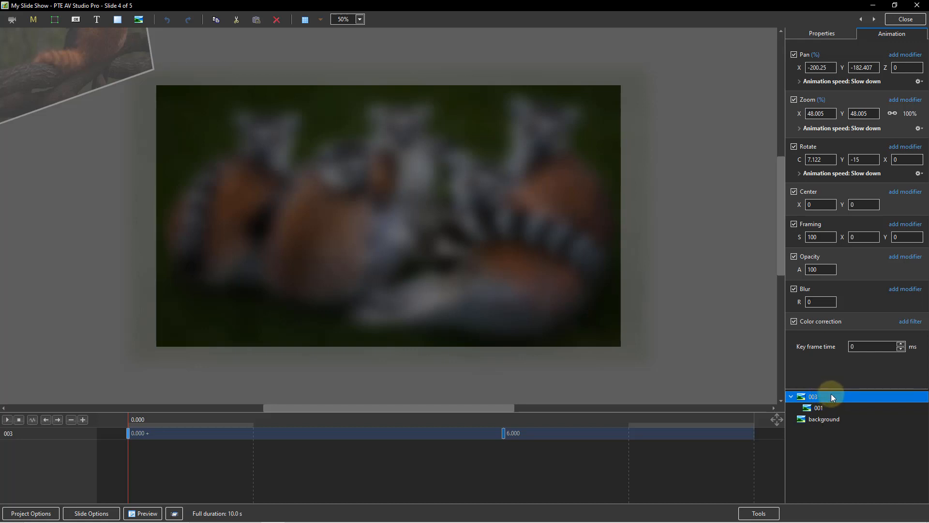
pyautogui.rightClick(831, 395)
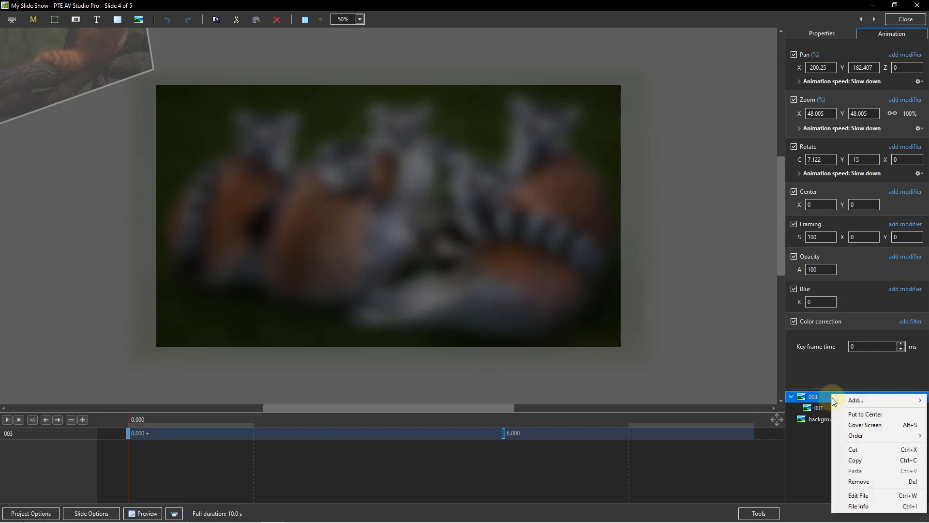
pyautogui.moveTo(847, 404)
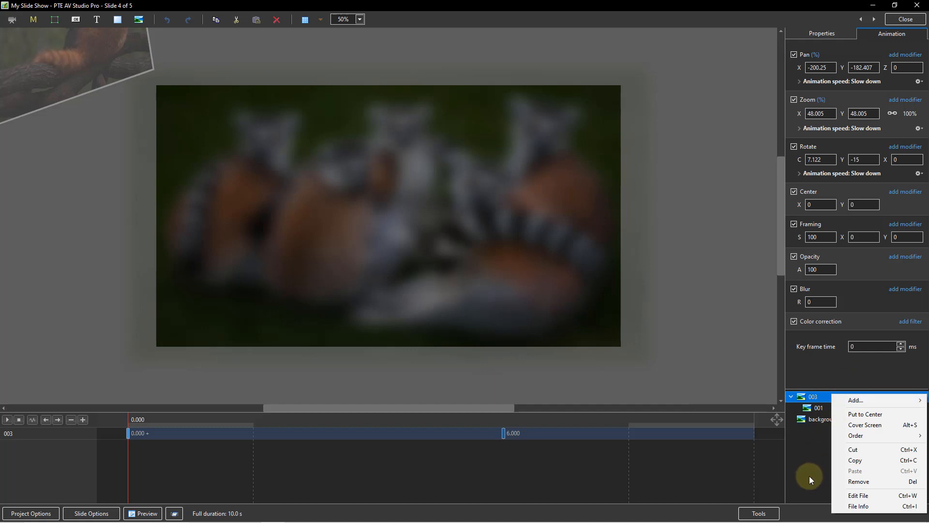
pyautogui.click(812, 475)
# Play slide 4's animation with parent picture 003 selected and examine child picture 001's animation settings
pyautogui.click(808, 398)
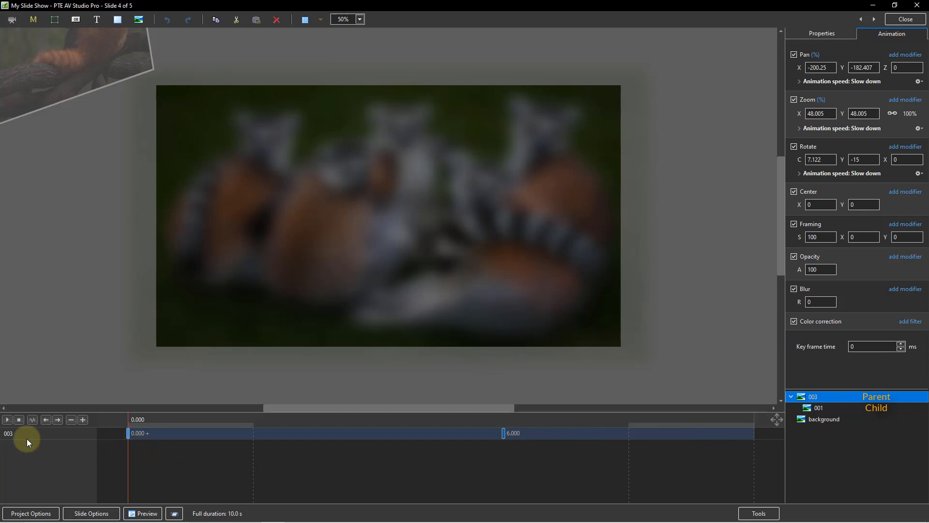
pyautogui.click(7, 420)
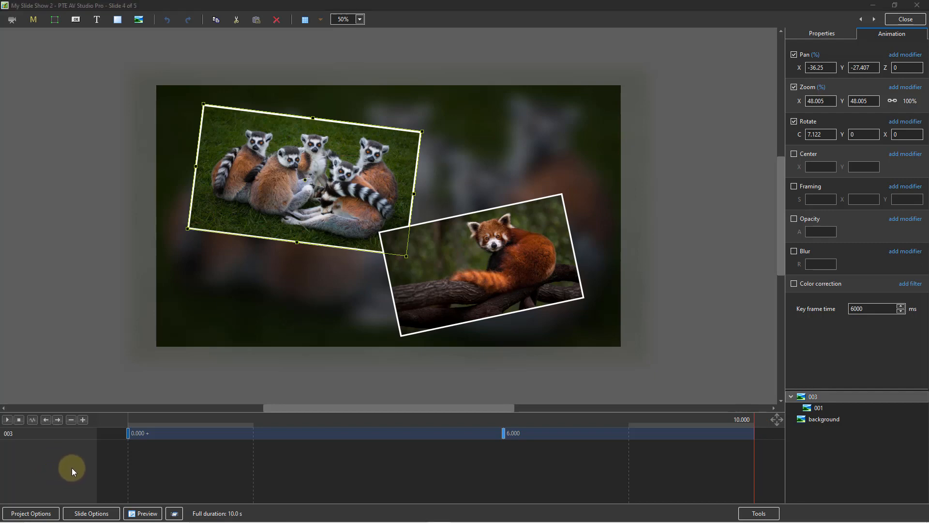
pyautogui.click(820, 408)
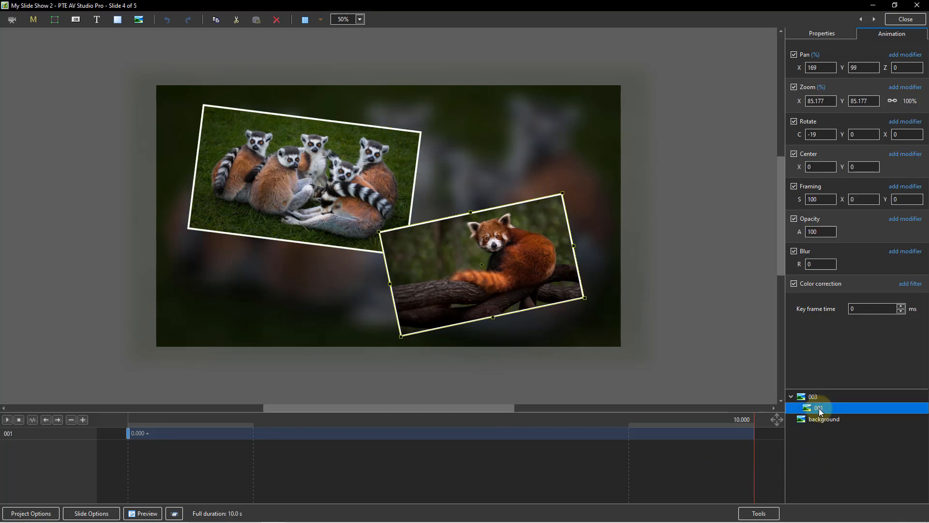